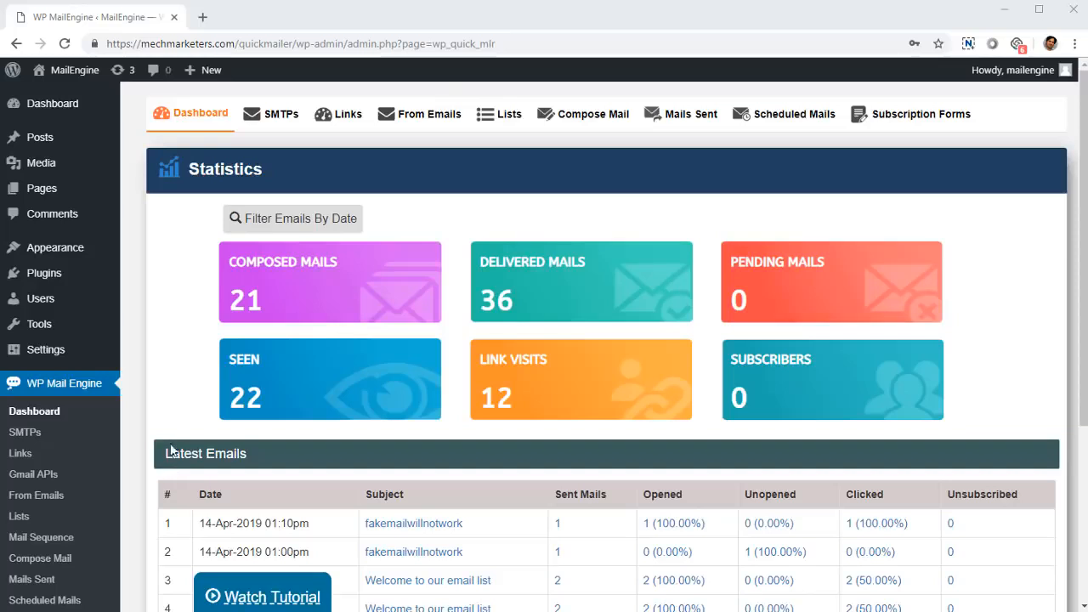
- Examine the mail statistics and the Latest Emails table on the MailEngine dashboard
{"action": "scroll", "coordinate": [162, 413], "scroll_direction": "down", "scroll_amount": 3}
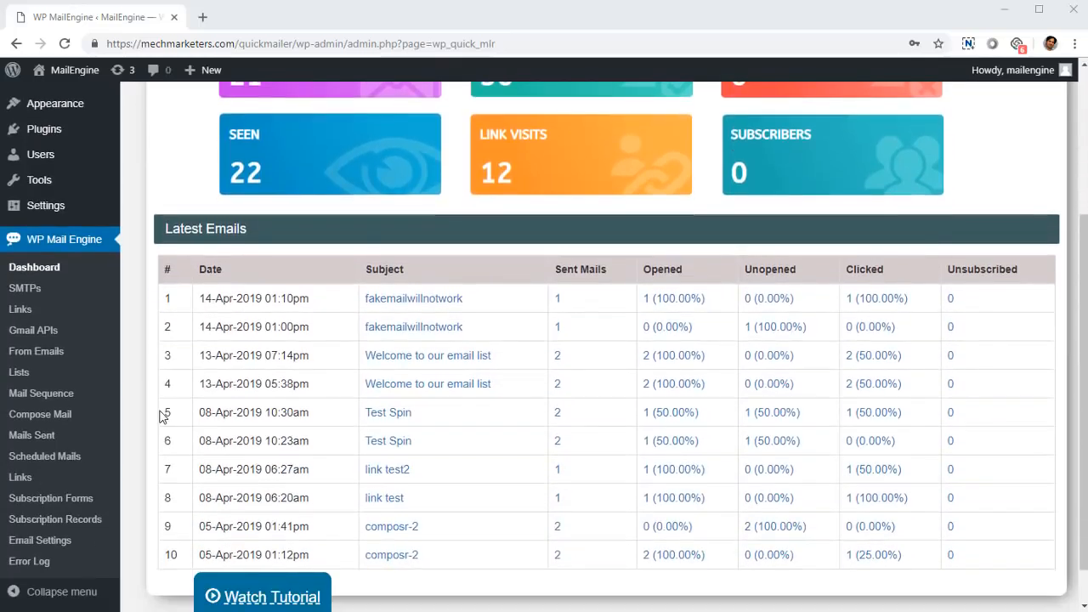
{"action": "scroll", "coordinate": [311, 313], "scroll_direction": "up", "scroll_amount": 3}
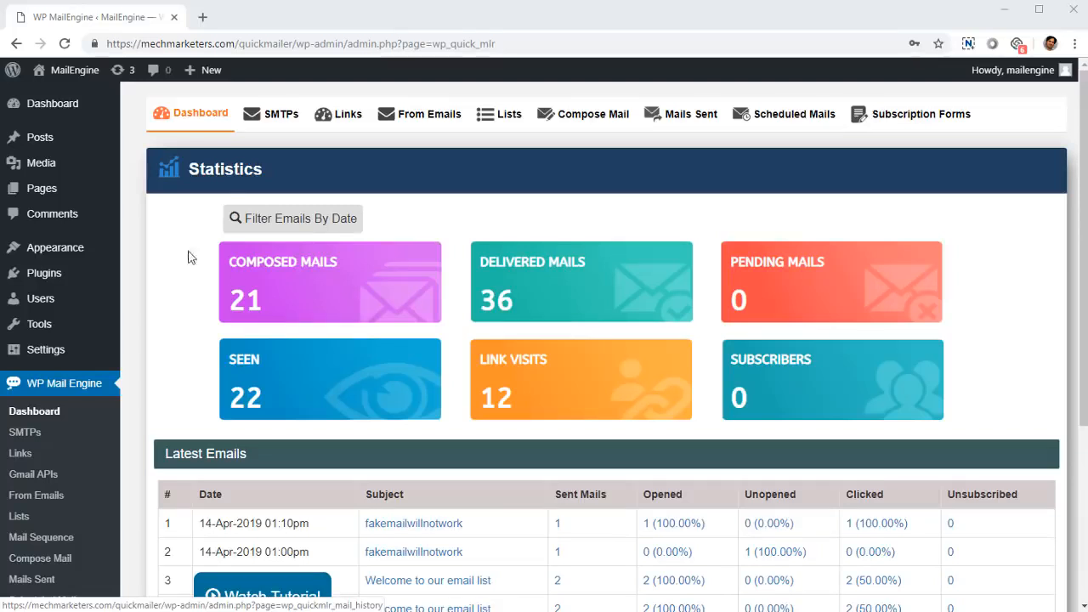
{"action": "scroll", "coordinate": [190, 255], "scroll_direction": "down", "scroll_amount": 3}
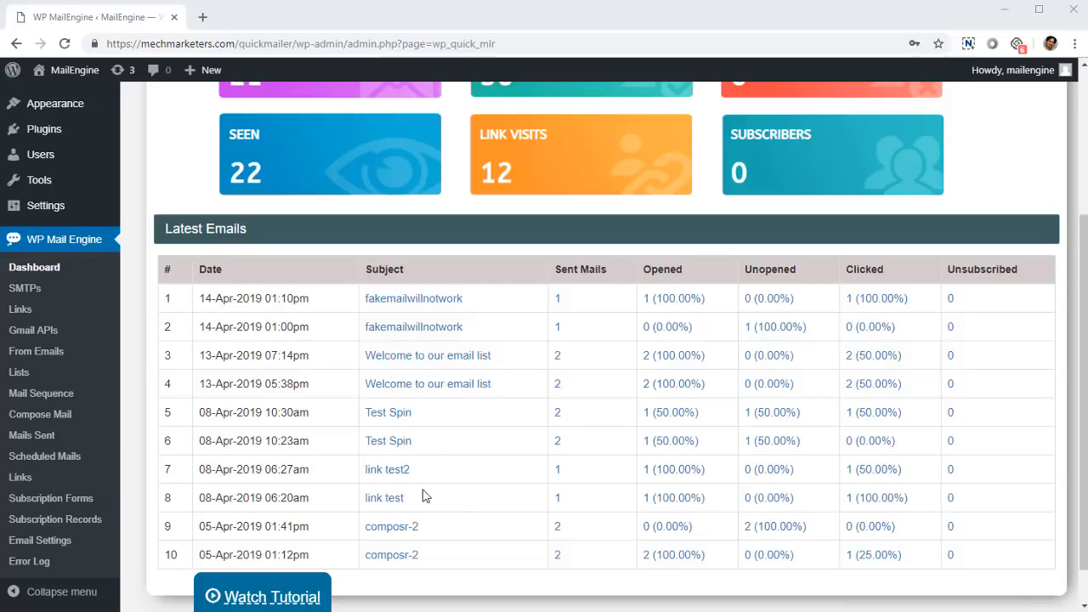
{"action": "scroll", "coordinate": [439, 474], "scroll_direction": "up", "scroll_amount": 2}
{"action": "scroll", "coordinate": [439, 475], "scroll_direction": "up", "scroll_amount": 1}
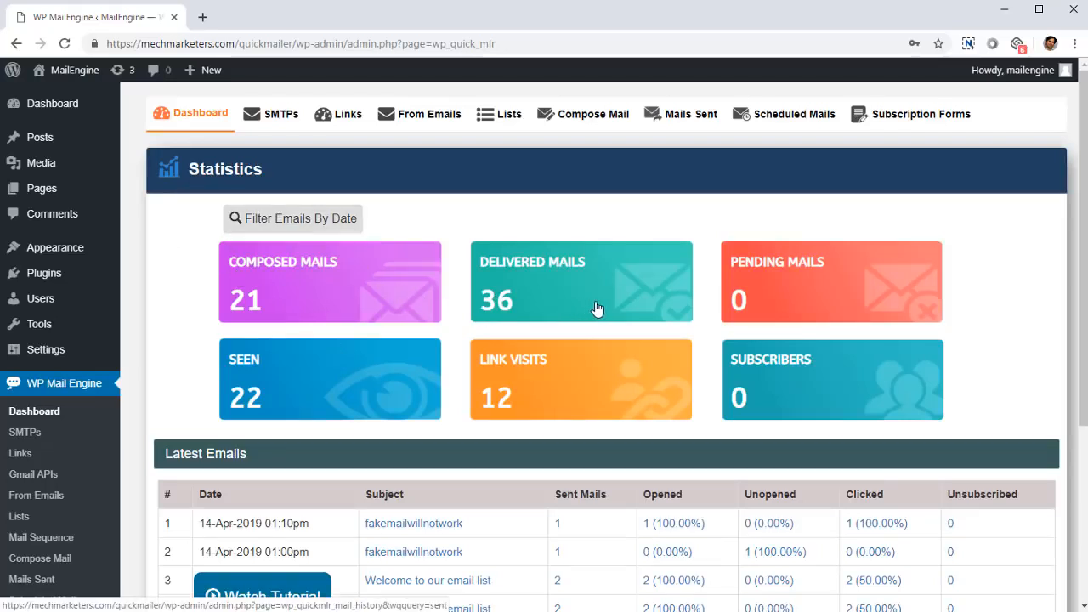
{"action": "scroll", "coordinate": [782, 323], "scroll_direction": "down", "scroll_amount": 3}
{"action": "scroll", "coordinate": [768, 169], "scroll_direction": "up", "scroll_amount": 1}
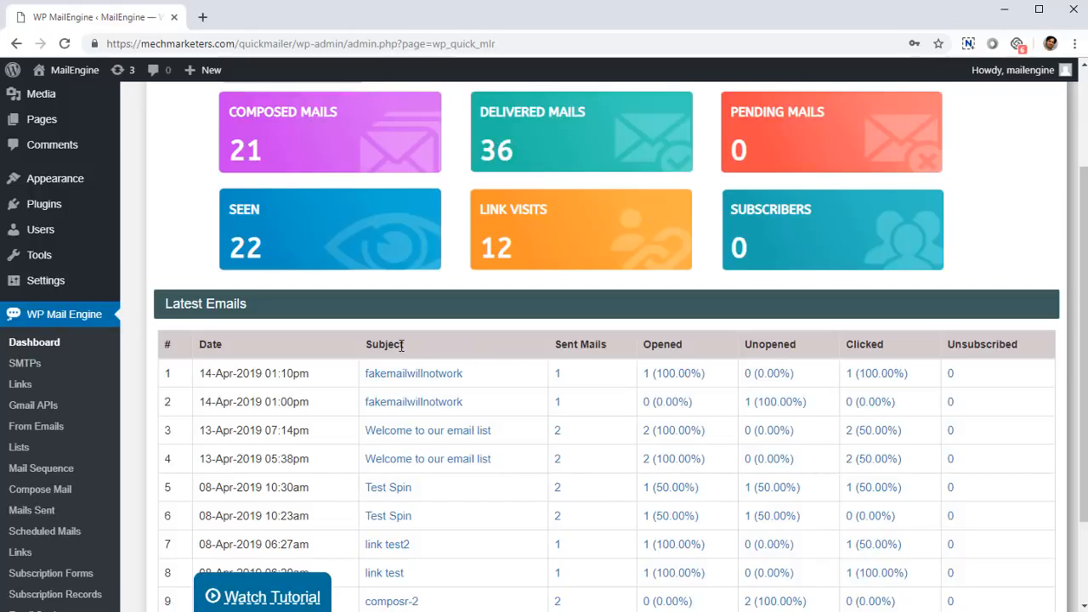
{"action": "scroll", "coordinate": [365, 350], "scroll_direction": "down", "scroll_amount": 1}
{"action": "scroll", "coordinate": [297, 321], "scroll_direction": "down", "scroll_amount": 1}
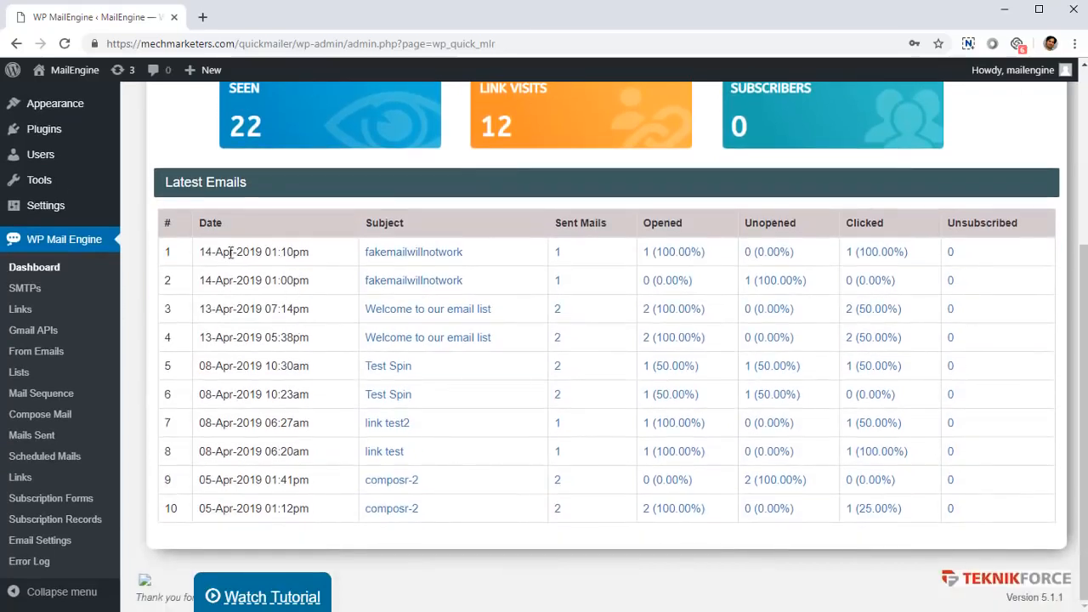
{"action": "left_click_drag", "start_coordinate": [222, 252], "coordinate": [301, 252]}
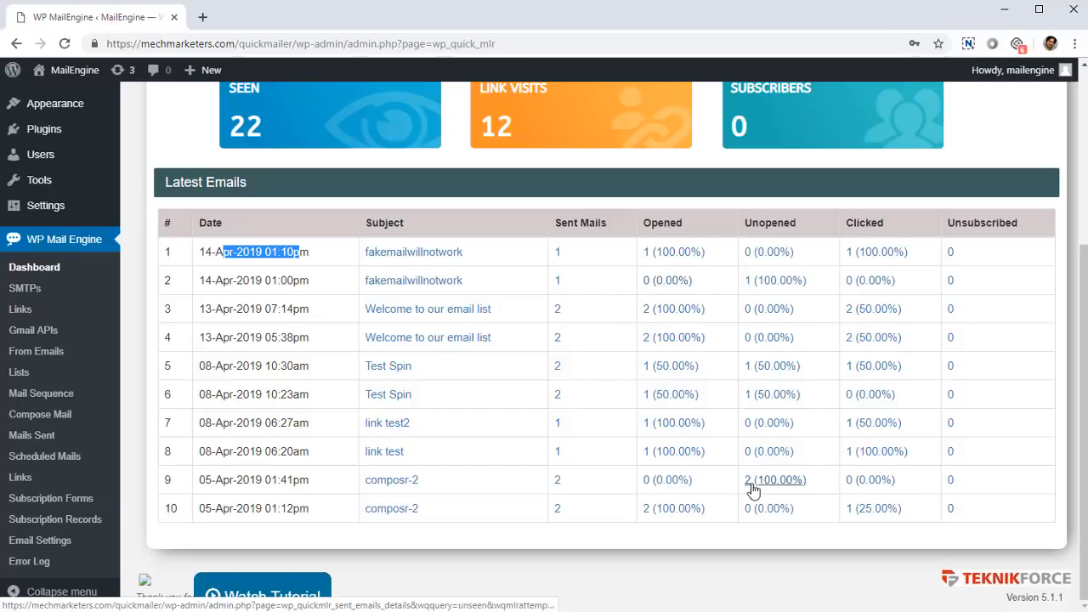
{"action": "scroll", "coordinate": [782, 451], "scroll_direction": "up", "scroll_amount": 4}
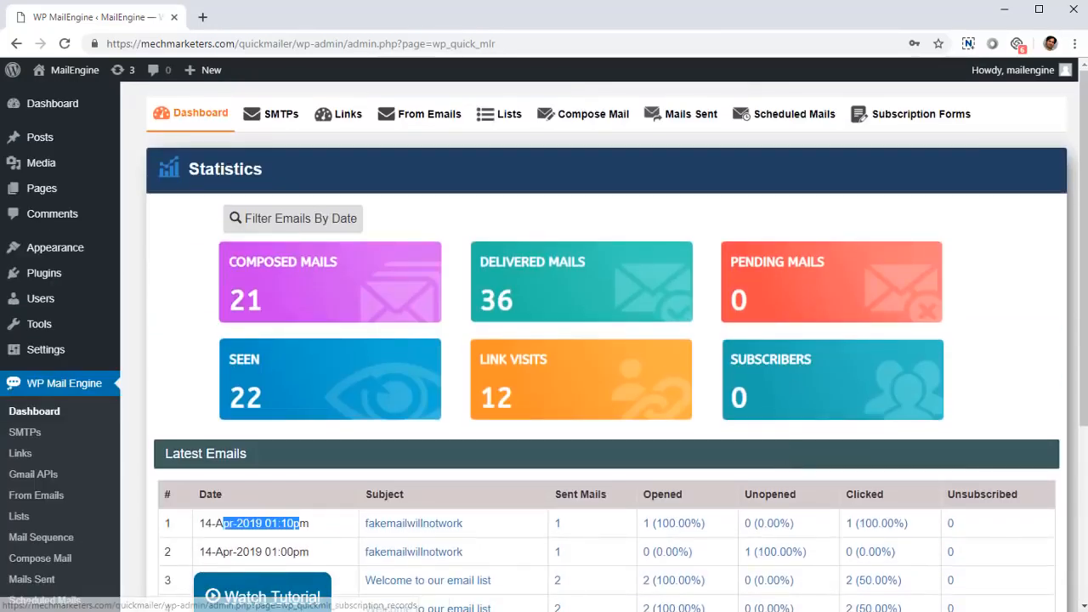
{"action": "scroll", "coordinate": [378, 355], "scroll_direction": "down", "scroll_amount": 3}
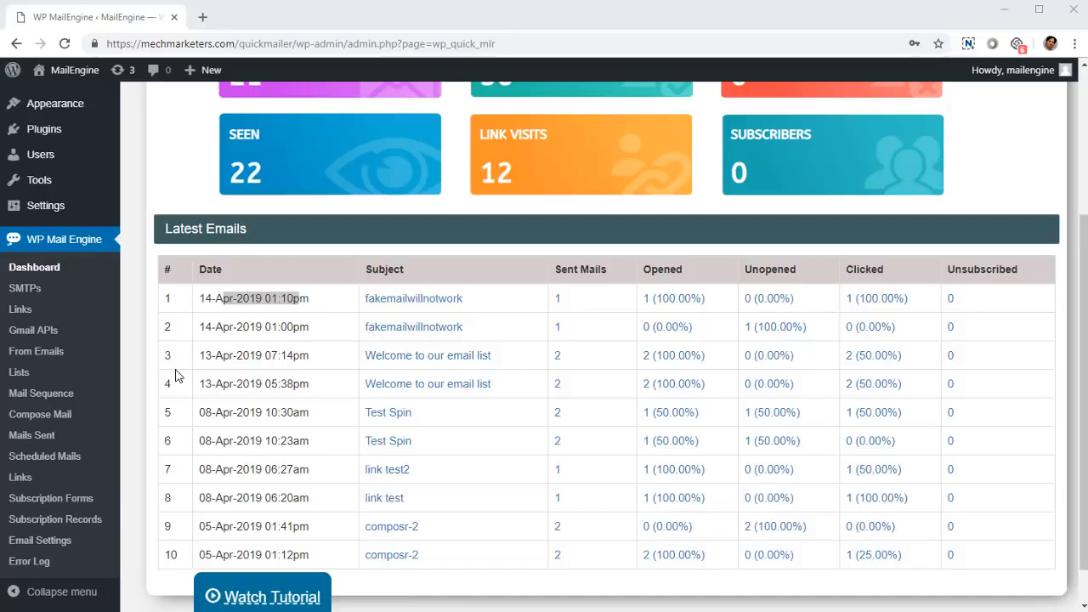
- Open the Gmail APIs page of WP Mail Engine and look over its contents
{"action": "left_click", "coordinate": [63, 338]}
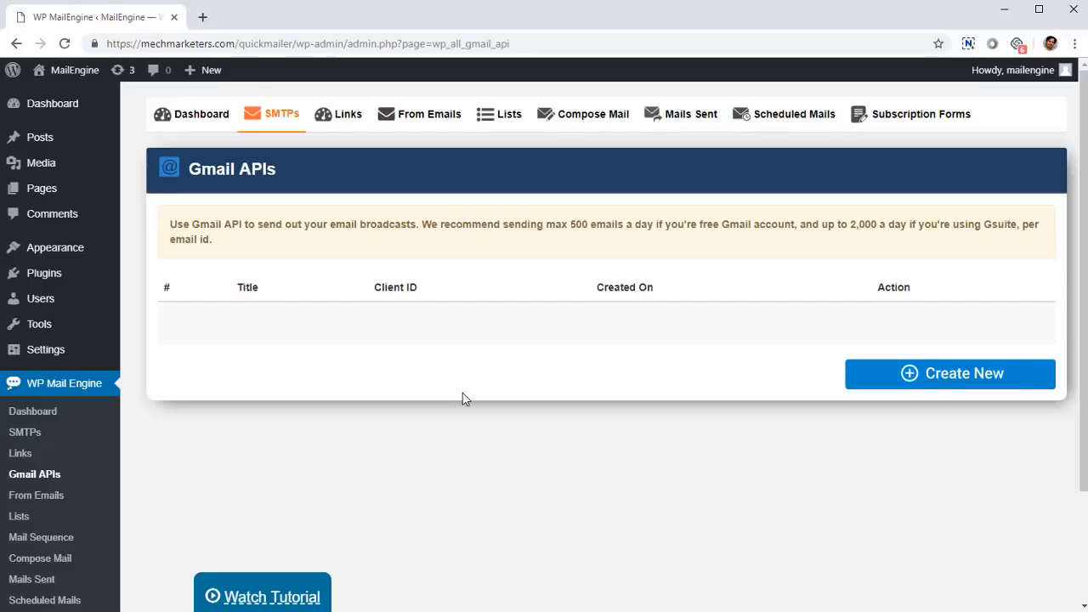
{"action": "scroll", "coordinate": [162, 447], "scroll_direction": "down", "scroll_amount": 2}
{"action": "scroll", "coordinate": [166, 446], "scroll_direction": "up", "scroll_amount": 2}
{"action": "scroll", "coordinate": [102, 409], "scroll_direction": "down", "scroll_amount": 2}
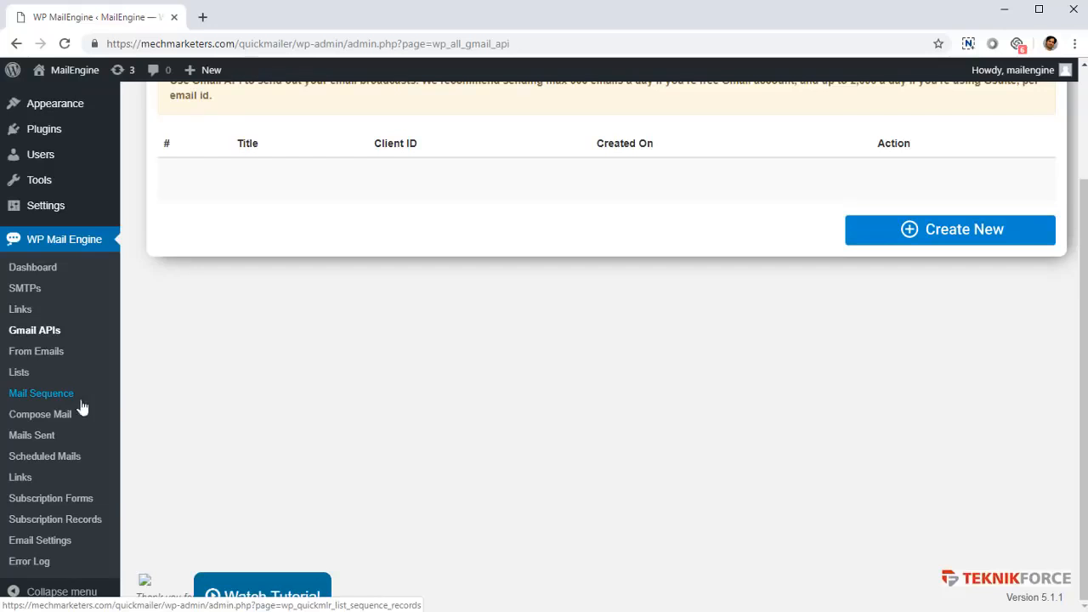
{"action": "scroll", "coordinate": [12, 421], "scroll_direction": "up", "scroll_amount": 2}
{"action": "scroll", "coordinate": [49, 434], "scroll_direction": "down", "scroll_amount": 1}
{"action": "scroll", "coordinate": [49, 434], "scroll_direction": "up", "scroll_amount": 1}
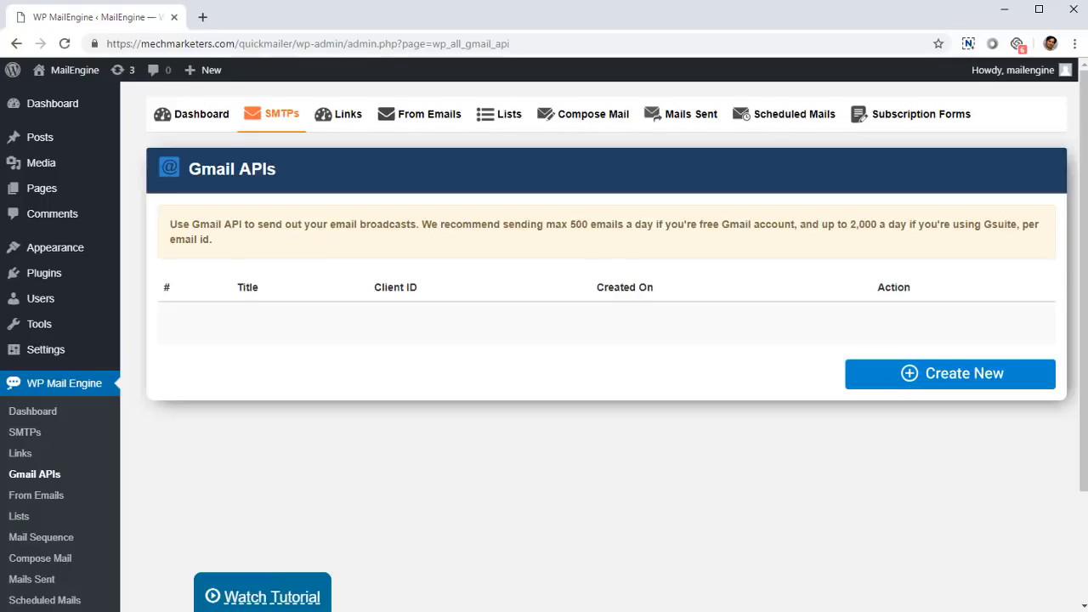
- Open the Compose Mail page of WP Mail Engine to create a new email
{"action": "scroll", "coordinate": [253, 569], "scroll_direction": "down", "scroll_amount": 1}
{"action": "left_click", "coordinate": [60, 485]}
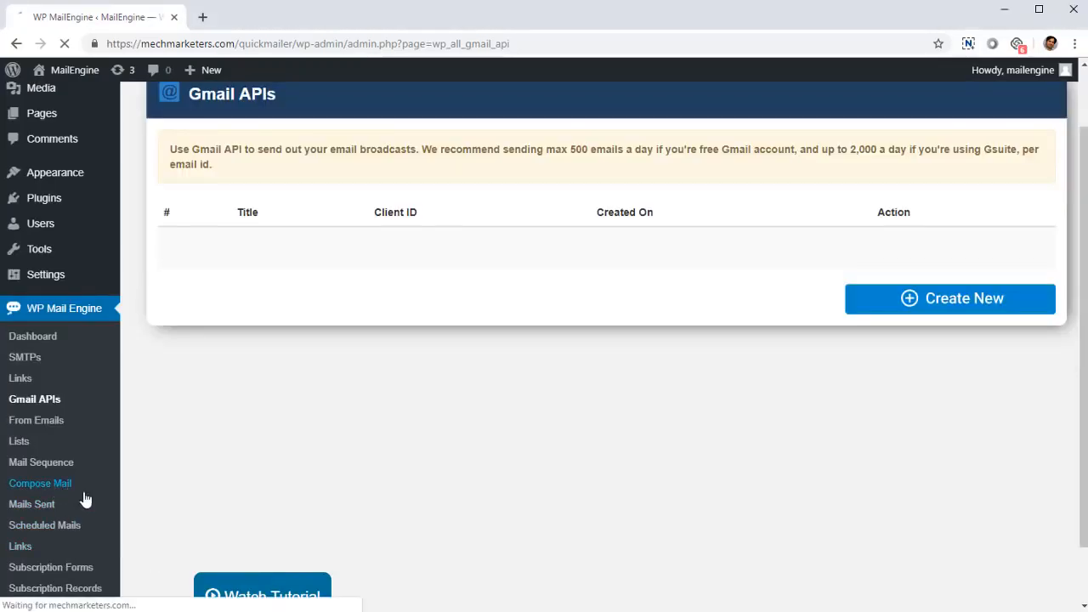
{"action": "scroll", "coordinate": [360, 505], "scroll_direction": "down", "scroll_amount": 6}
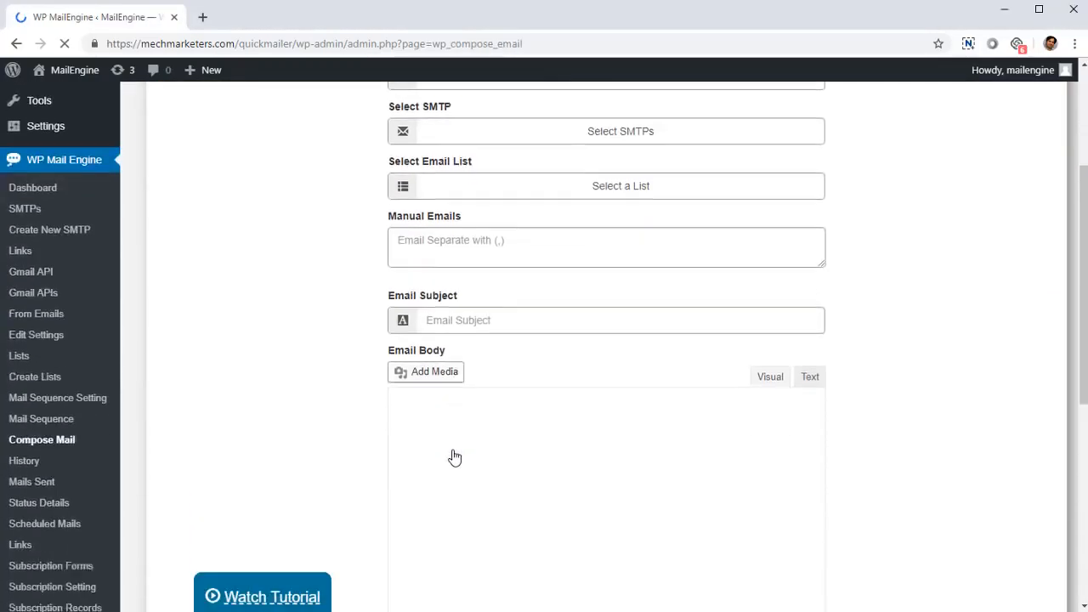
{"action": "scroll", "coordinate": [358, 433], "scroll_direction": "down", "scroll_amount": 3}
{"action": "scroll", "coordinate": [358, 433], "scroll_direction": "up", "scroll_amount": 8}
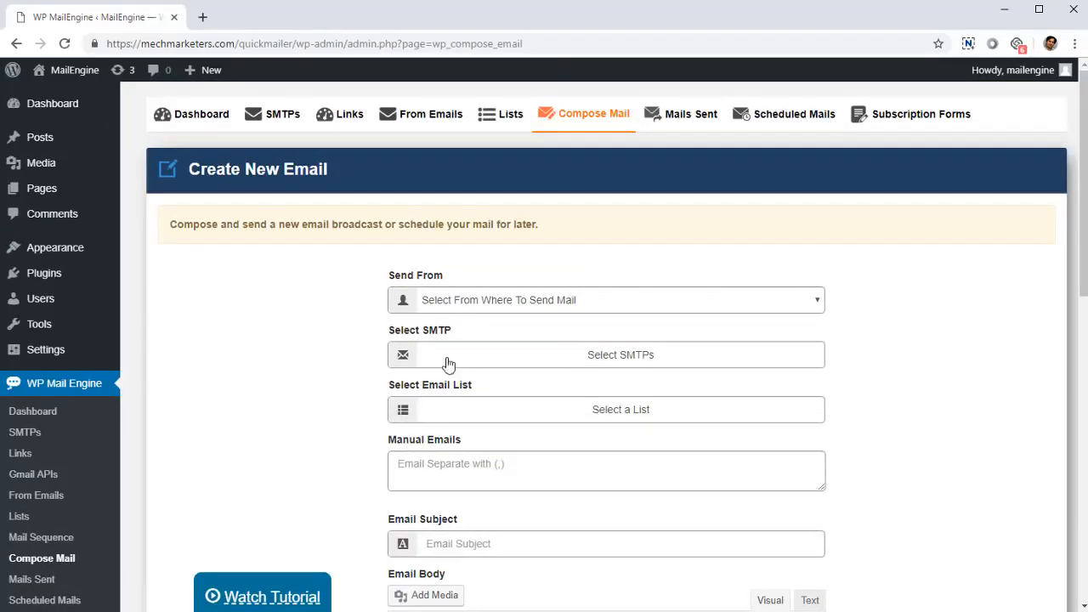
- Set the Send From sender to Test and select both WordPress Mail and Gmail as SMTPs
{"action": "left_click", "coordinate": [474, 308]}
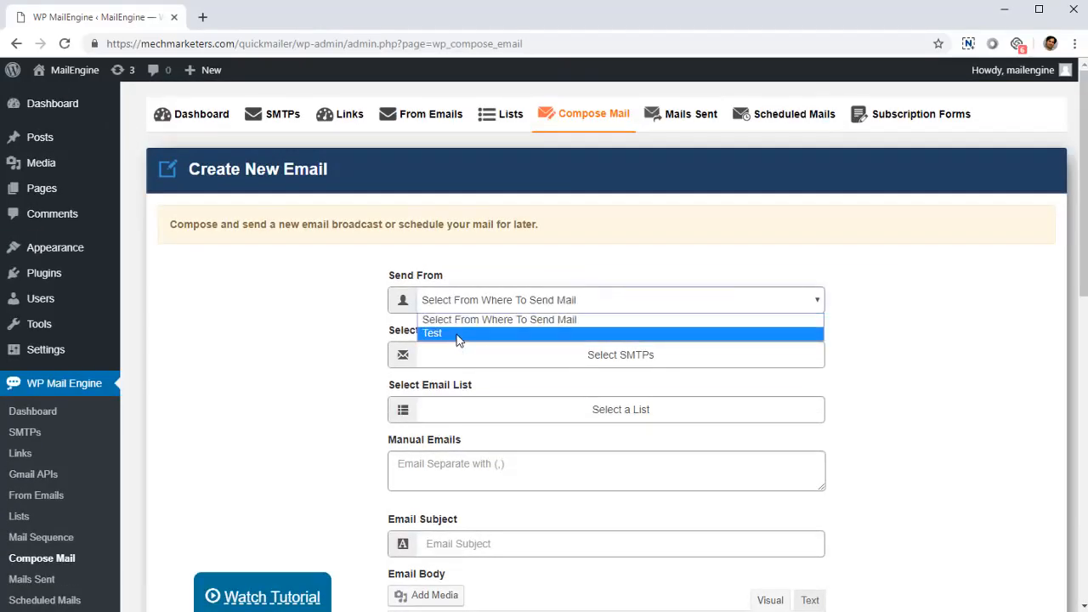
{"action": "left_click", "coordinate": [456, 333]}
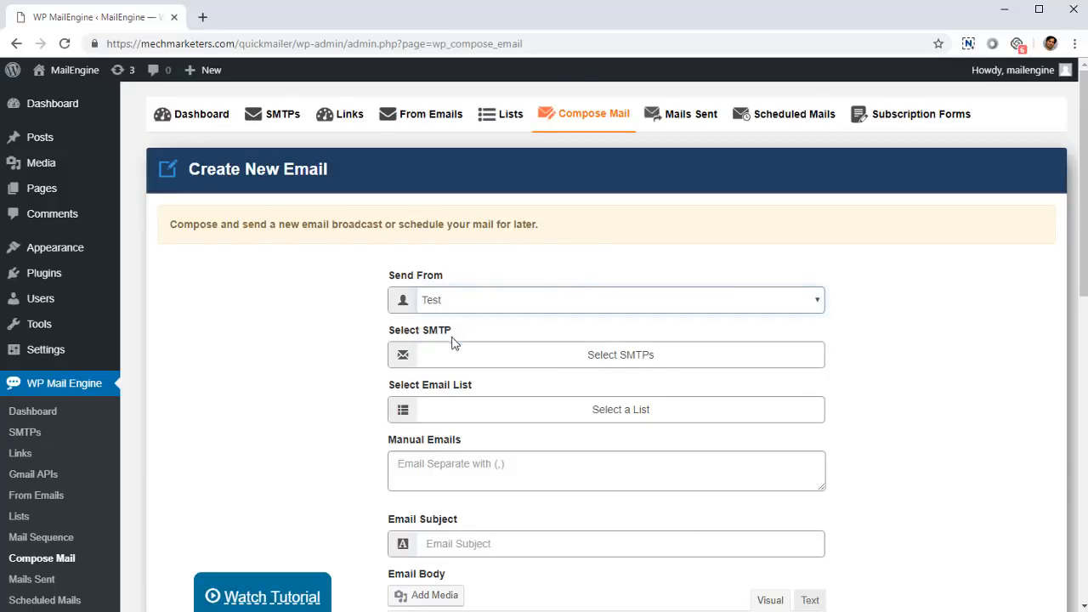
{"action": "scroll", "coordinate": [449, 381], "scroll_direction": "down", "scroll_amount": 1}
{"action": "left_click", "coordinate": [478, 293]}
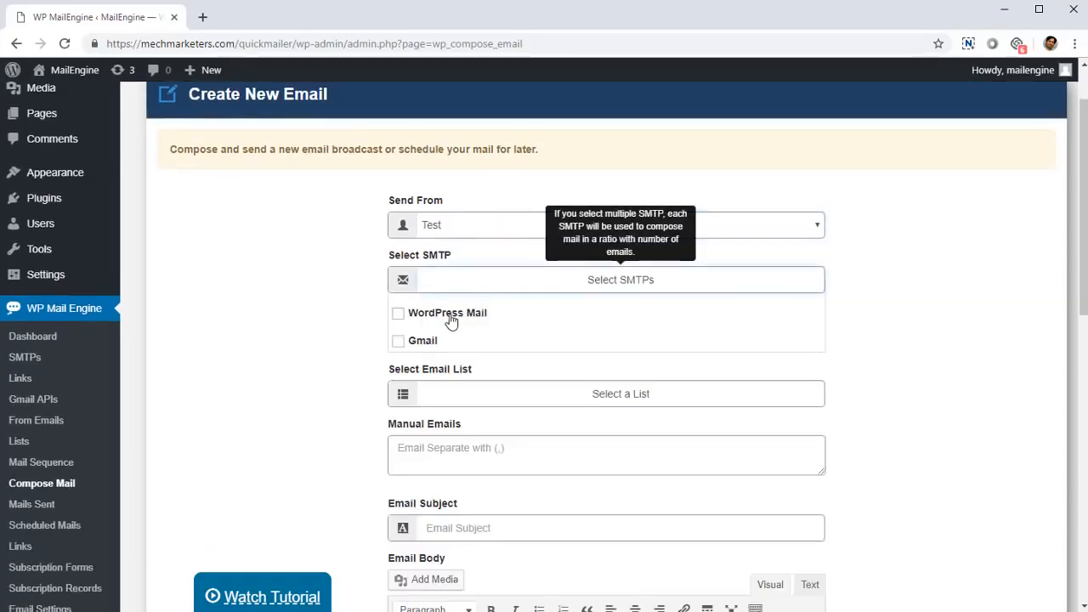
{"action": "left_click", "coordinate": [447, 317]}
{"action": "left_click", "coordinate": [426, 344]}
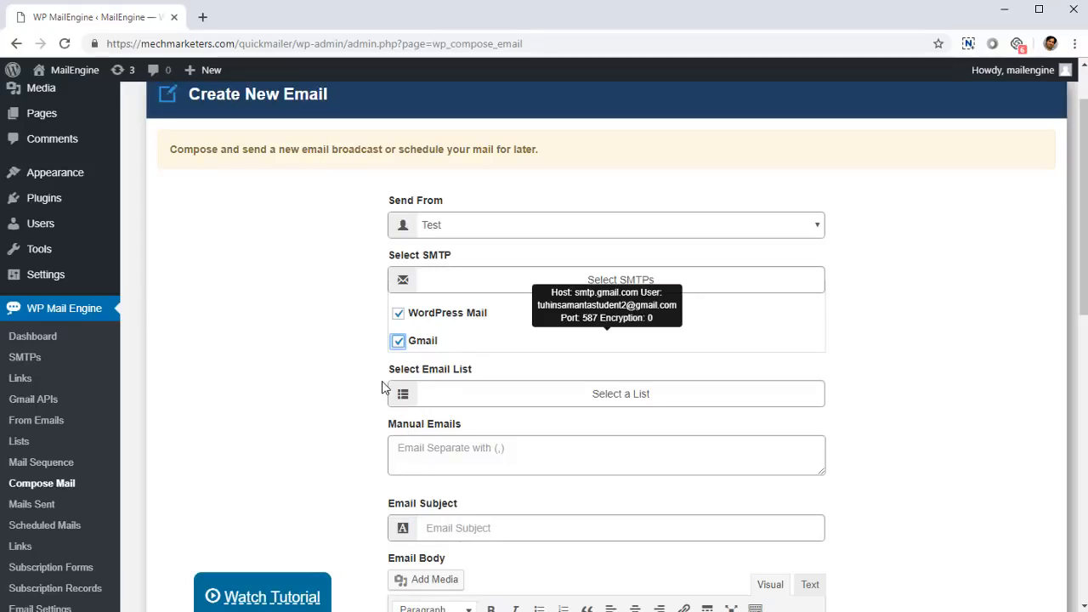
- Choose only the VisitorsList1 list with 0 subscribers as the email list, leaving the other lists unselected
{"action": "scroll", "coordinate": [398, 412], "scroll_direction": "down", "scroll_amount": 1}
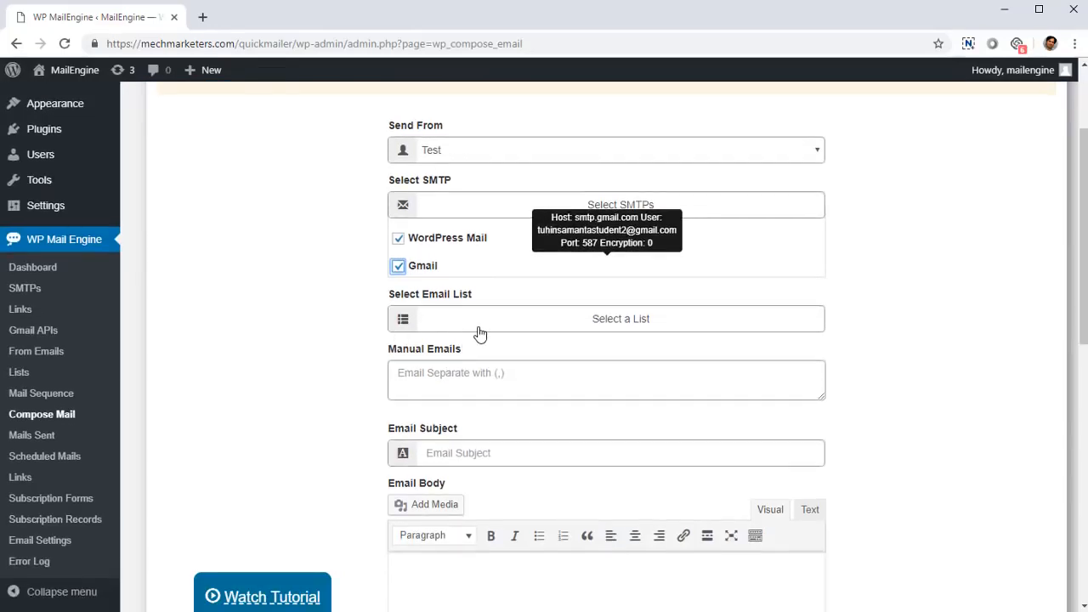
{"action": "left_click", "coordinate": [479, 333]}
{"action": "scroll", "coordinate": [478, 306], "scroll_direction": "down", "scroll_amount": 2}
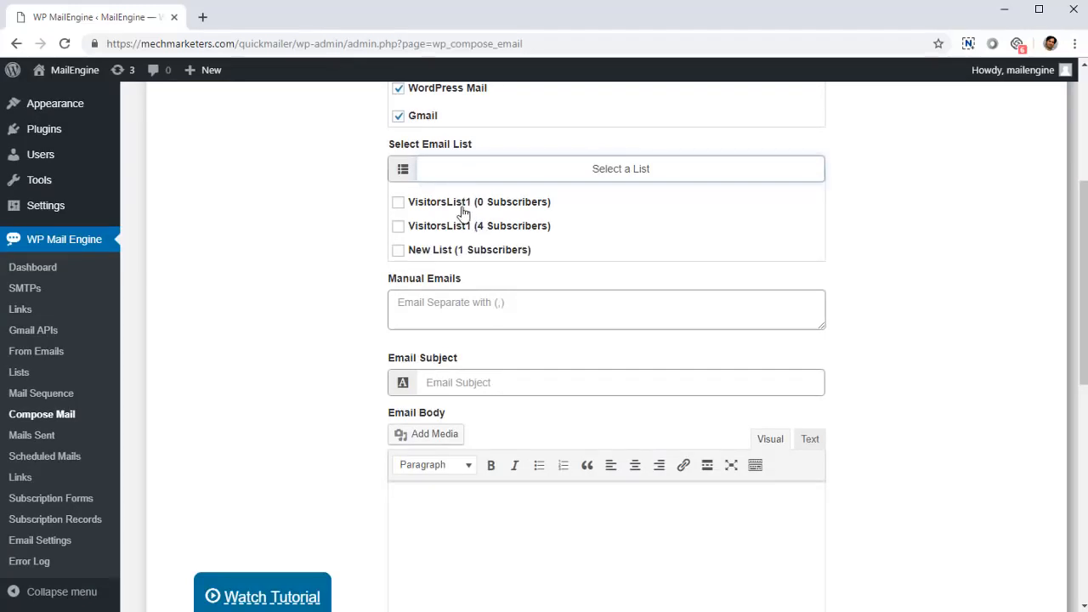
{"action": "left_click", "coordinate": [398, 203]}
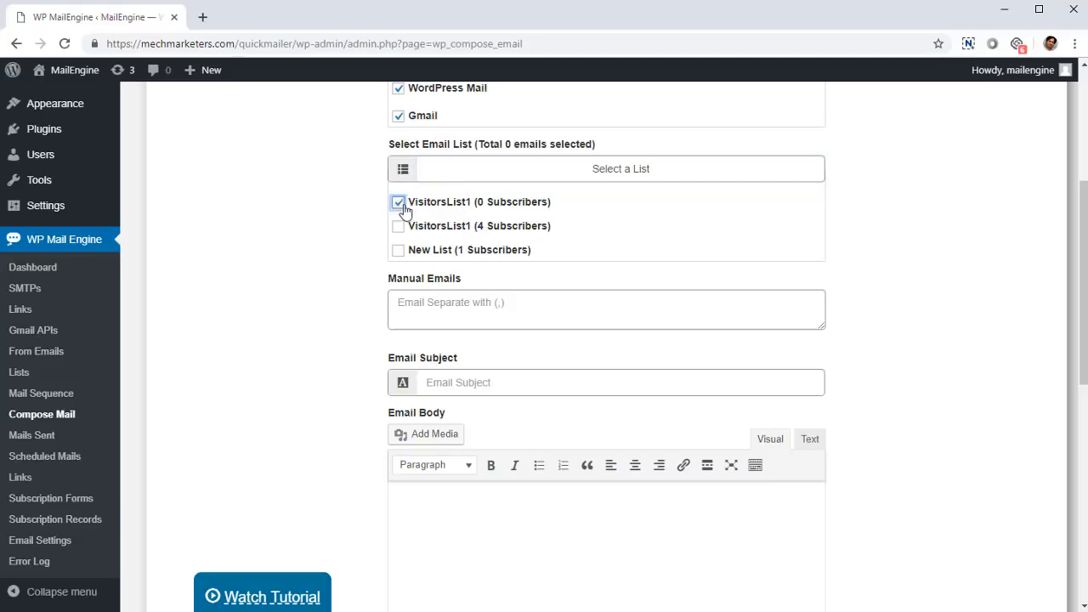
{"action": "left_click", "coordinate": [398, 227]}
{"action": "left_click", "coordinate": [398, 251]}
{"action": "left_click", "coordinate": [398, 226]}
{"action": "left_click", "coordinate": [398, 251]}
- Enter one recipient's email address as a manual email
{"action": "left_click", "coordinate": [437, 321]}
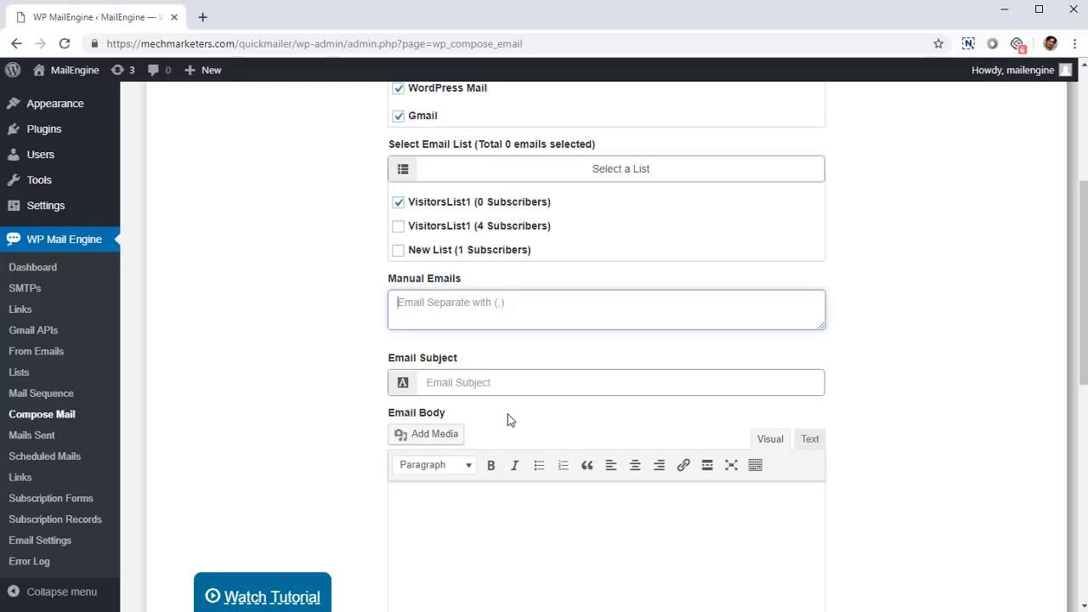
{"action": "type", "text": "email@email.com"}
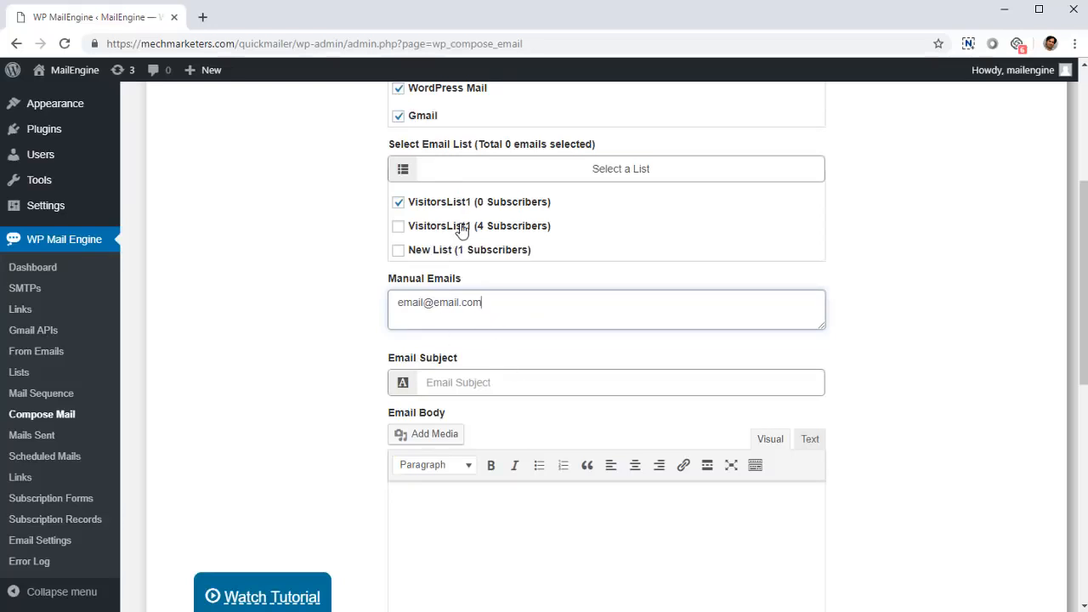
{"action": "left_click_drag", "start_coordinate": [476, 303], "coordinate": [204, 396]}
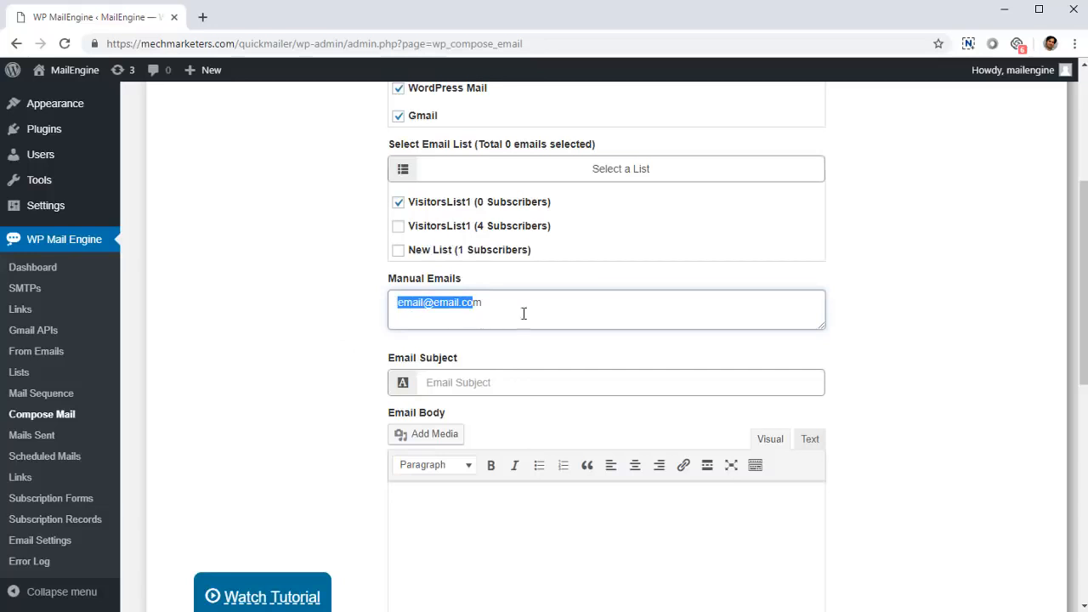
{"action": "left_click_drag", "start_coordinate": [522, 311], "coordinate": [369, 325]}
{"action": "left_click", "coordinate": [516, 315]}
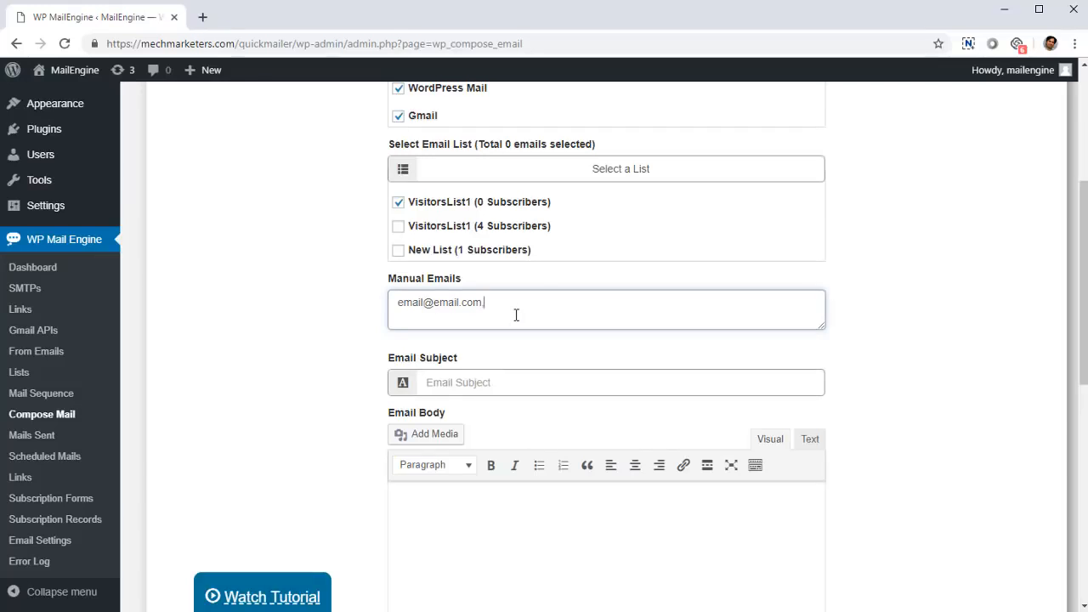
- Enter "This is my fantastic subject live" as the email subject
{"action": "scroll", "coordinate": [474, 357], "scroll_direction": "down", "scroll_amount": 1}
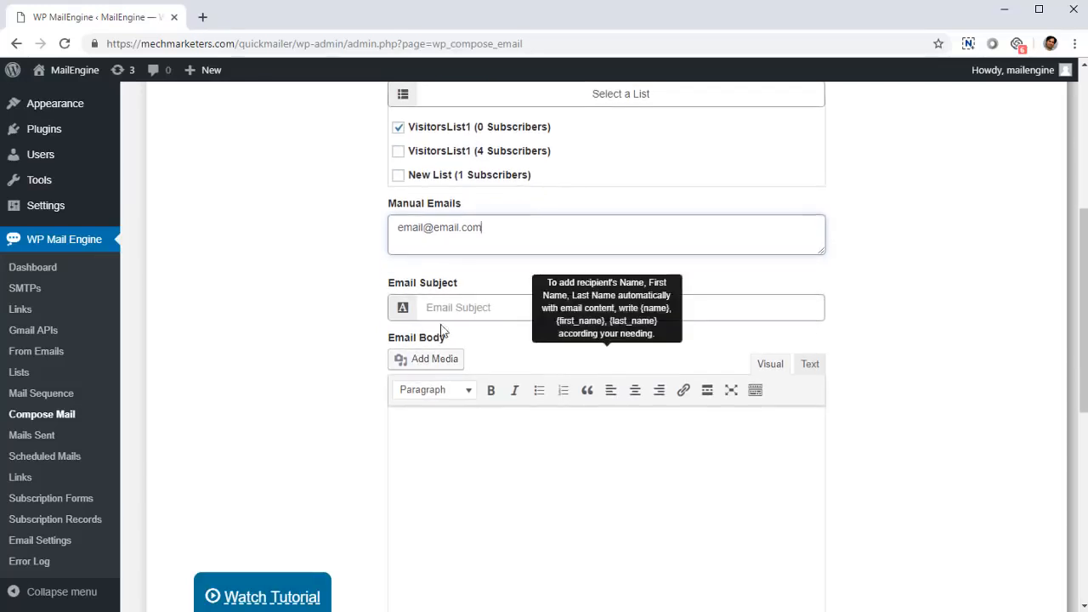
{"action": "left_click", "coordinate": [472, 311]}
{"action": "type", "text": "This is my fa"}
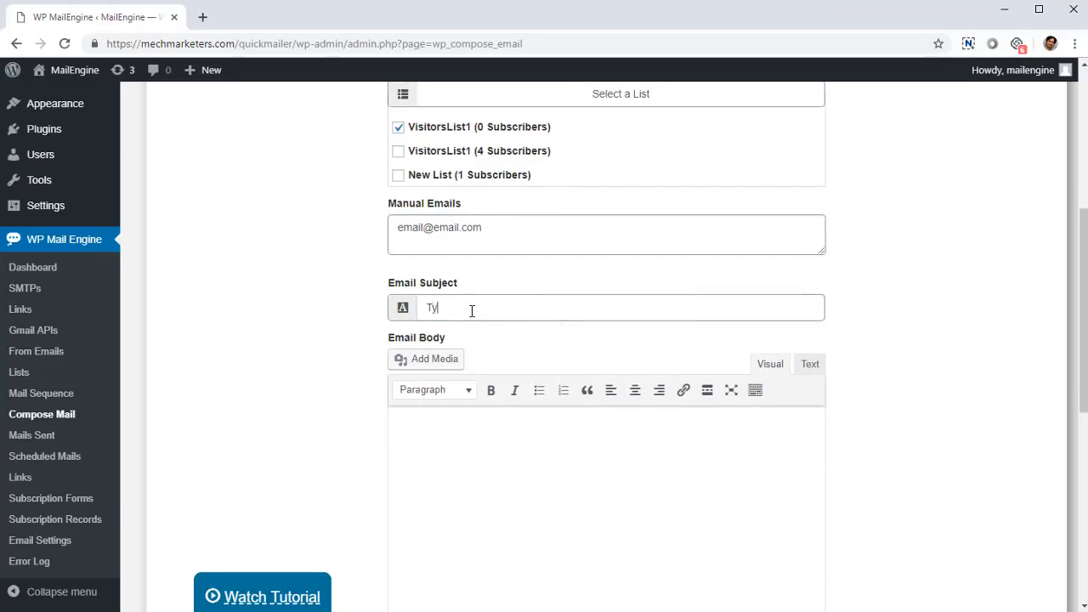
{"action": "type", "text": "ntastic subjec"}
{"action": "type", "text": "t line"}
- Begin the email body with the greeting "Hi," and start a new line below it
{"action": "scroll", "coordinate": [465, 314], "scroll_direction": "down", "scroll_amount": 4}
{"action": "left_click", "coordinate": [637, 377]}
{"action": "scroll", "coordinate": [630, 429], "scroll_direction": "up", "scroll_amount": 3}
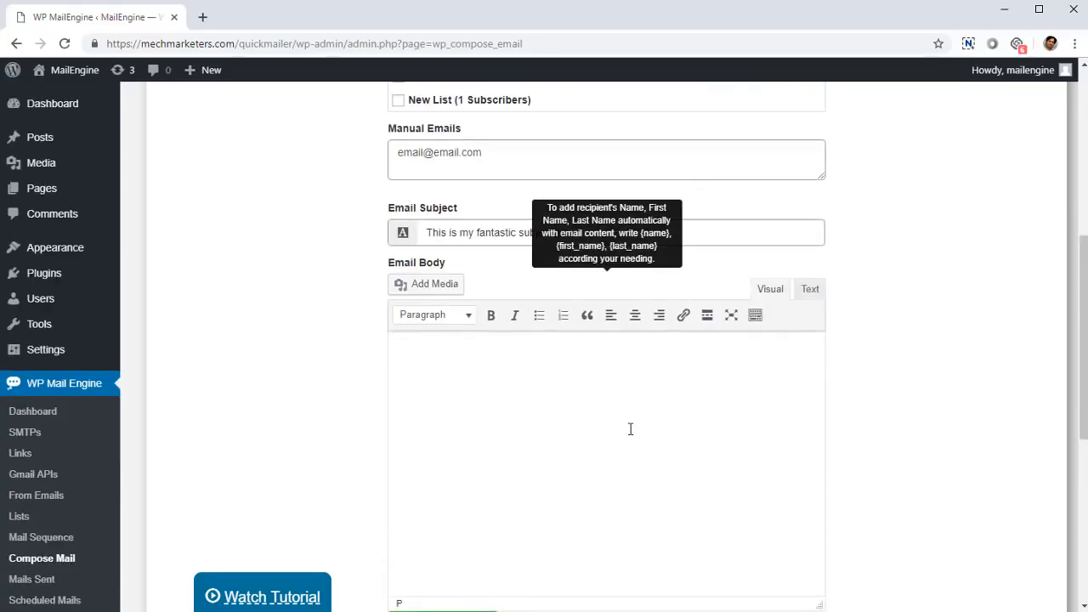
{"action": "type", "text": "Hi,"}
{"action": "key", "text": "Return"}
{"action": "key", "text": "Return"}
- Add the line "I am a bold text" in bold below the greeting
{"action": "key", "text": "ctrl+b"}
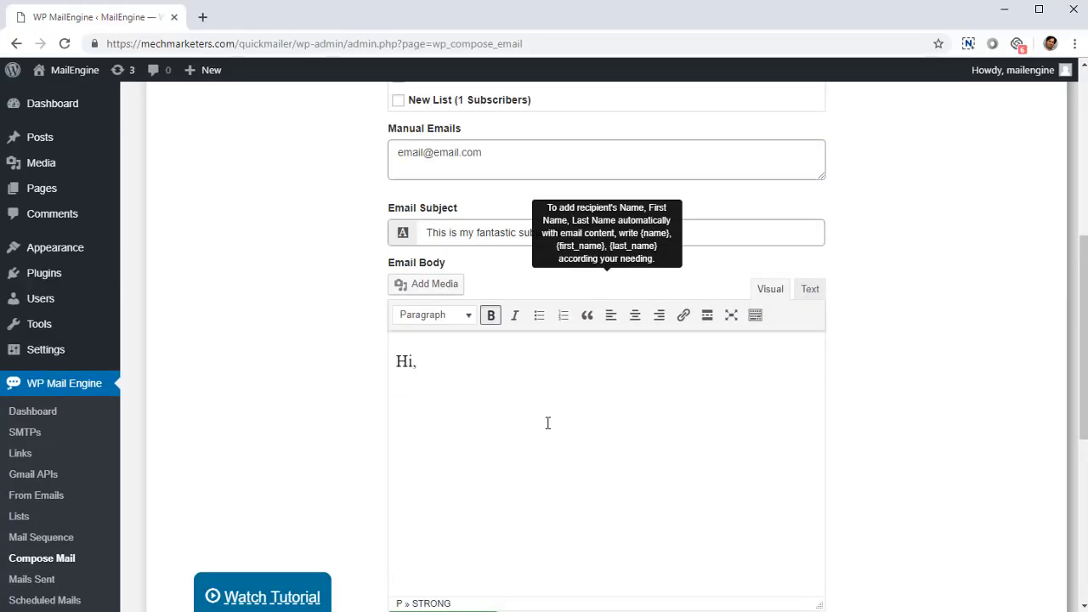
{"action": "type", "text": "I am a bold fo"}
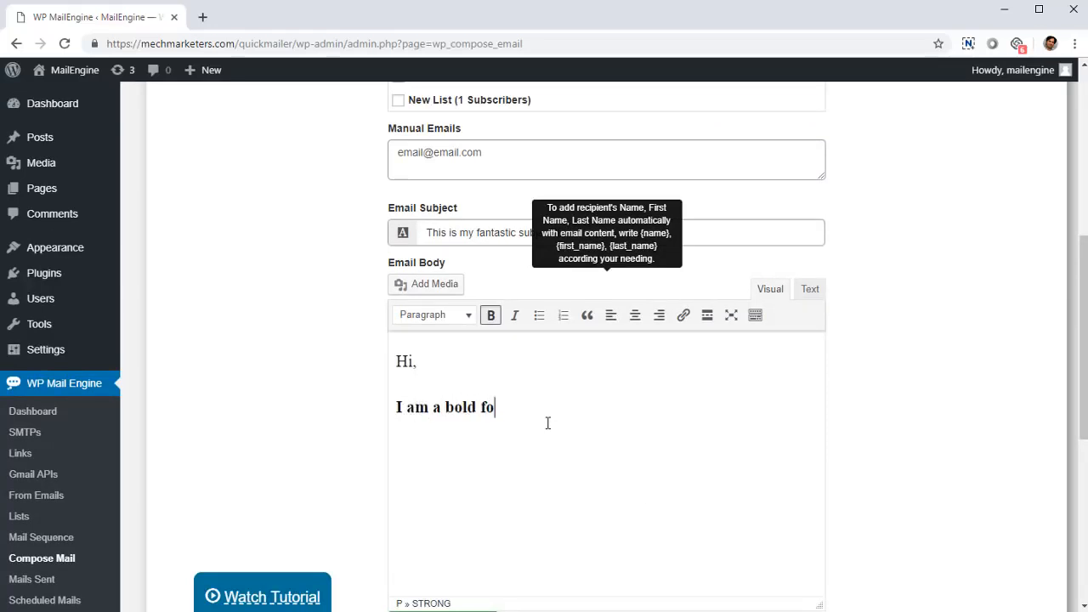
{"action": "key", "text": "BackSpace"}
{"action": "key", "text": "BackSpace"}
{"action": "type", "text": "text"}
{"action": "key", "text": "Return"}
- Add the line "I am italic" in italics without bold below the bold text
{"action": "key", "text": "ctrl+b"}
{"action": "key", "text": "ctrl+i"}
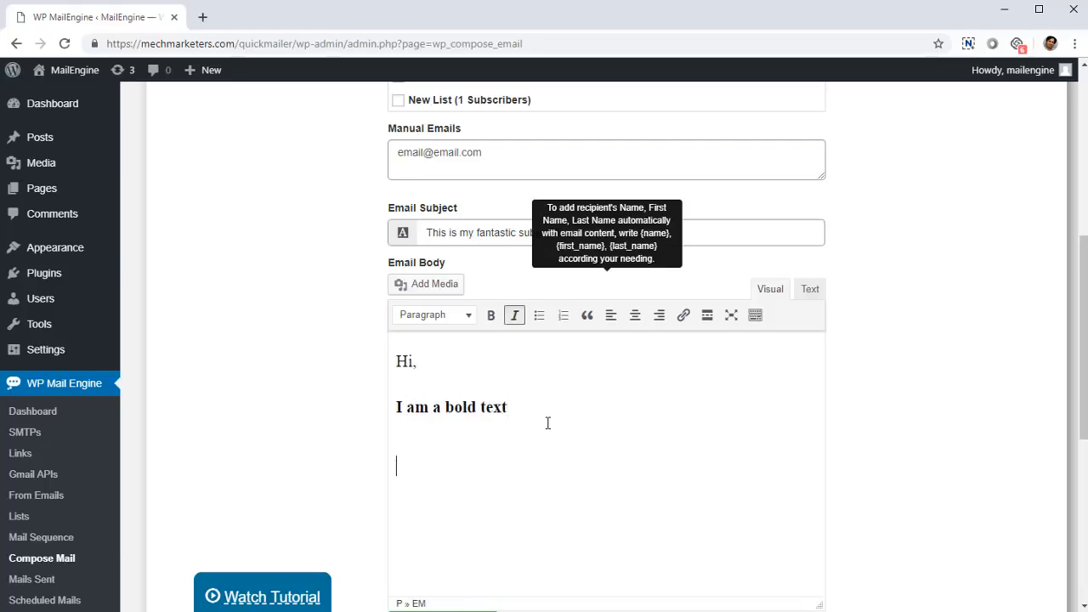
{"action": "type", "text": "I am itatlic"}
{"action": "key", "text": "BackSpace"}
{"action": "key", "text": "BackSpace"}
{"action": "key", "text": "BackSpace"}
{"action": "key", "text": "BackSpace"}
{"action": "type", "text": "lic"}
{"action": "key", "text": "Return"}
{"action": "key", "text": "ctrl+i"}
- Add a bulleted list with the item "This is a list" below the italic line
{"action": "left_click", "coordinate": [538, 319]}
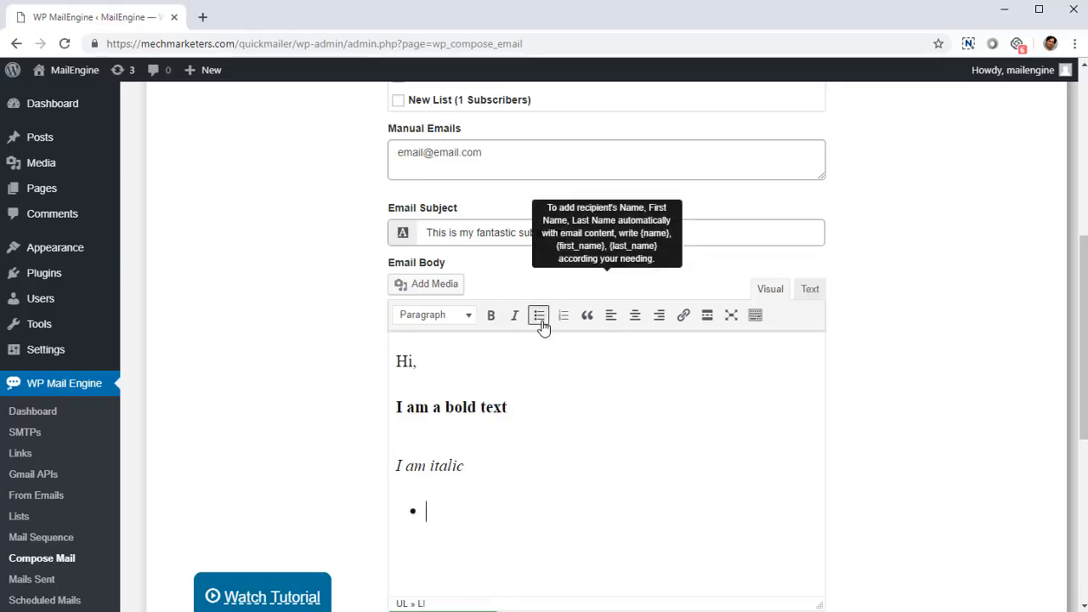
{"action": "type", "text": "This is a list"}
{"action": "key", "text": "Return"}
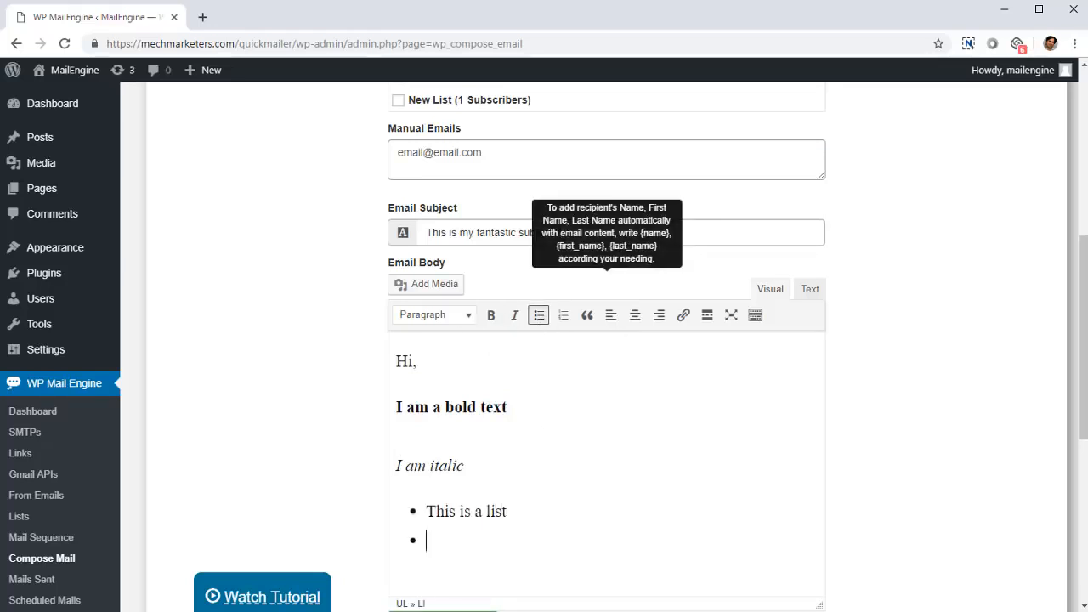
- End the bulleted list and add the plain line "Smaller" below it
{"action": "key", "text": "BackSpace"}
{"action": "key", "text": "Return"}
{"action": "key", "text": "Return"}
{"action": "type", "text": "T"}
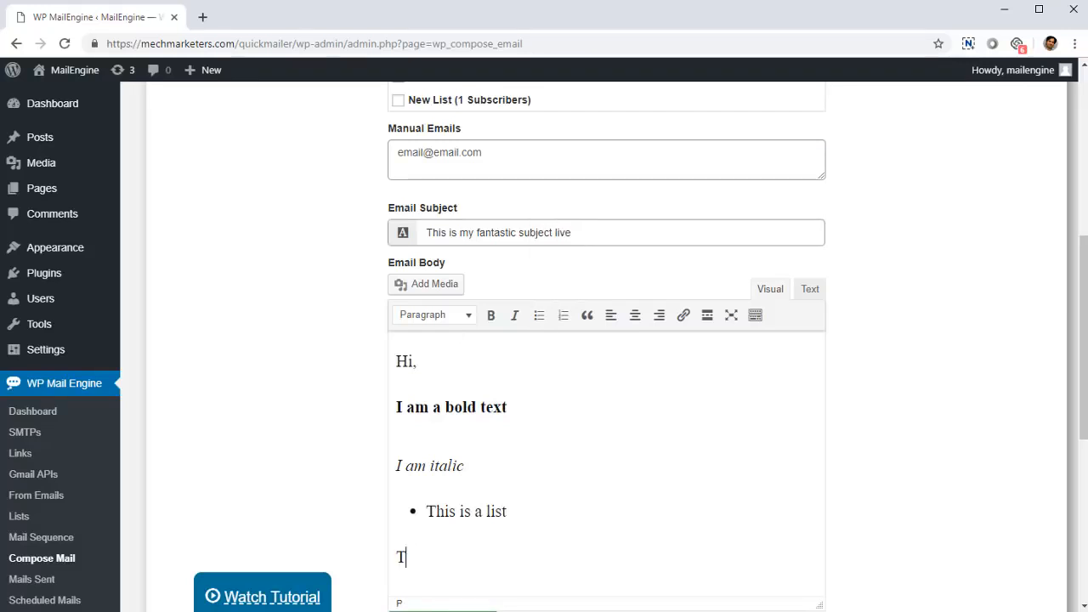
{"action": "key", "text": "BackSpace"}
{"action": "type", "text": "Smaller"}
- Look through the paragraph and heading formats available for the word "Smaller", leaving its format as it is
{"action": "double_click", "coordinate": [420, 556]}
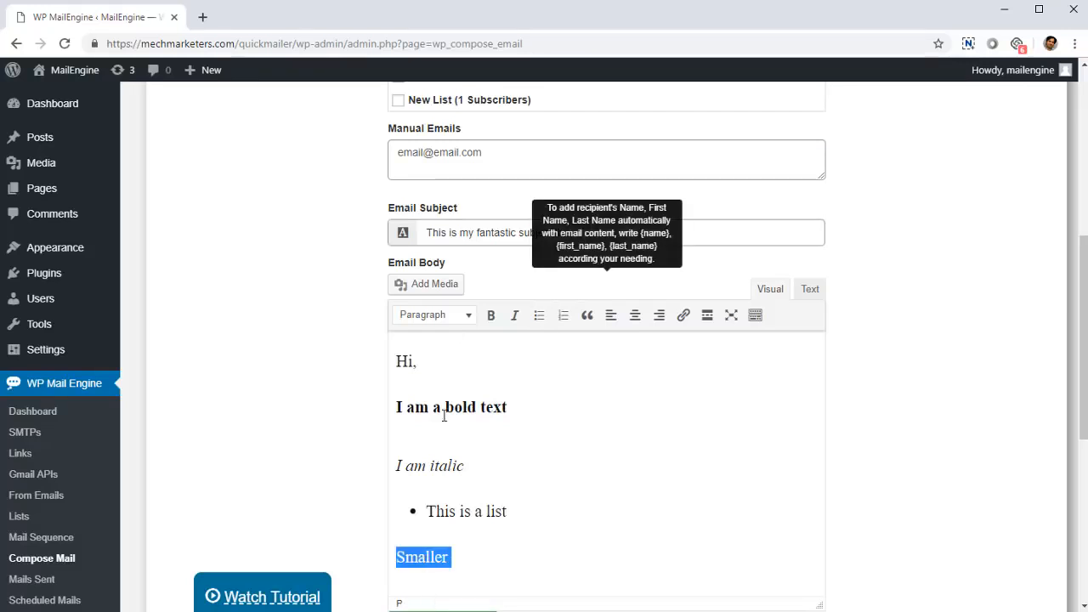
{"action": "left_click", "coordinate": [451, 316]}
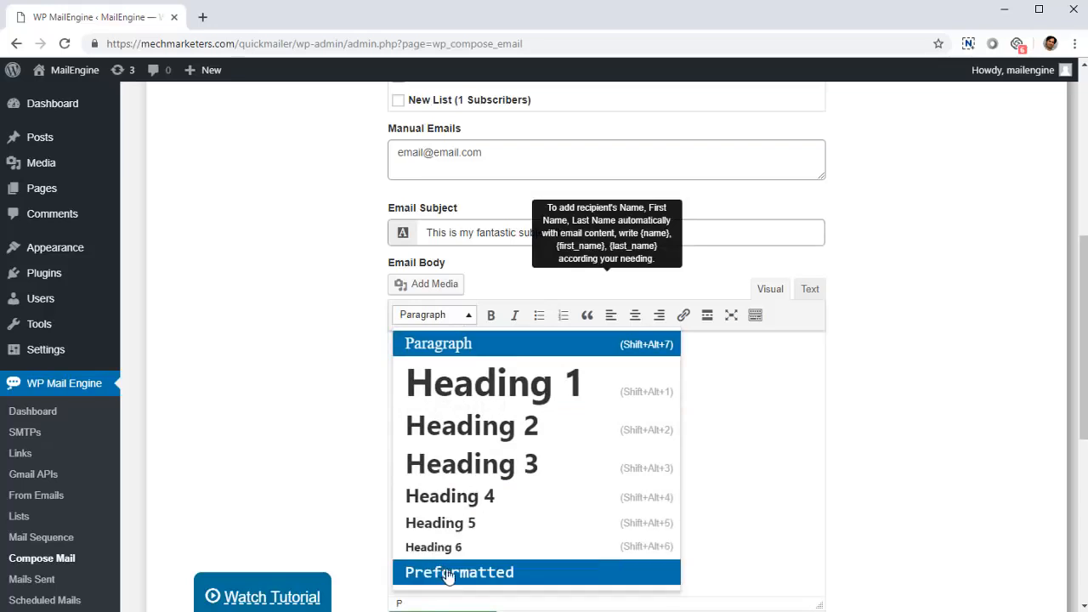
{"action": "scroll", "coordinate": [448, 577], "scroll_direction": "down", "scroll_amount": 3}
{"action": "scroll", "coordinate": [478, 427], "scroll_direction": "up", "scroll_amount": 2}
{"action": "left_click", "coordinate": [260, 309]}
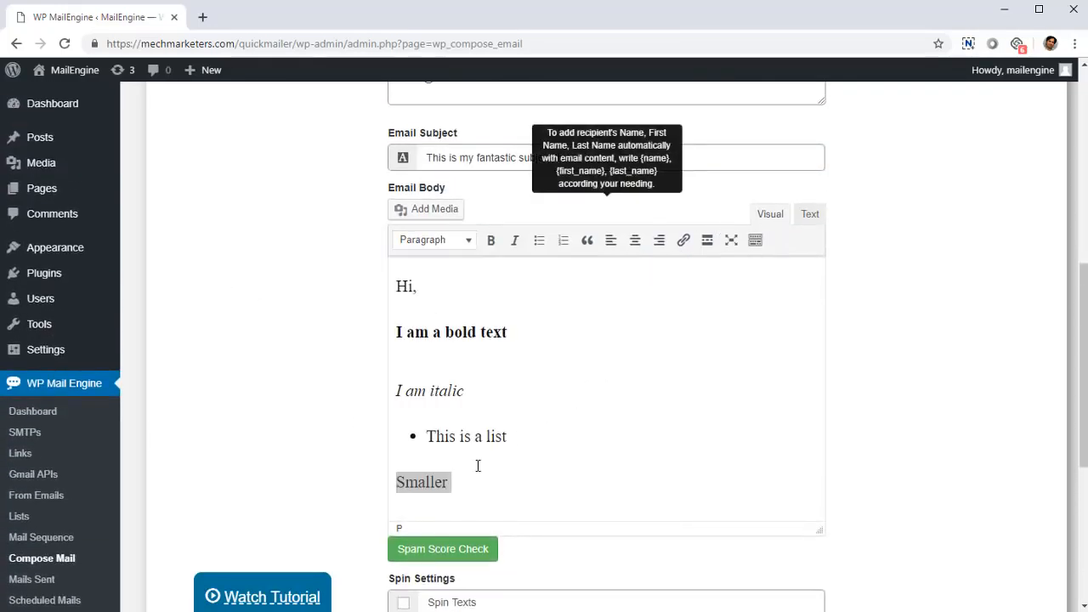
{"action": "left_click", "coordinate": [558, 425]}
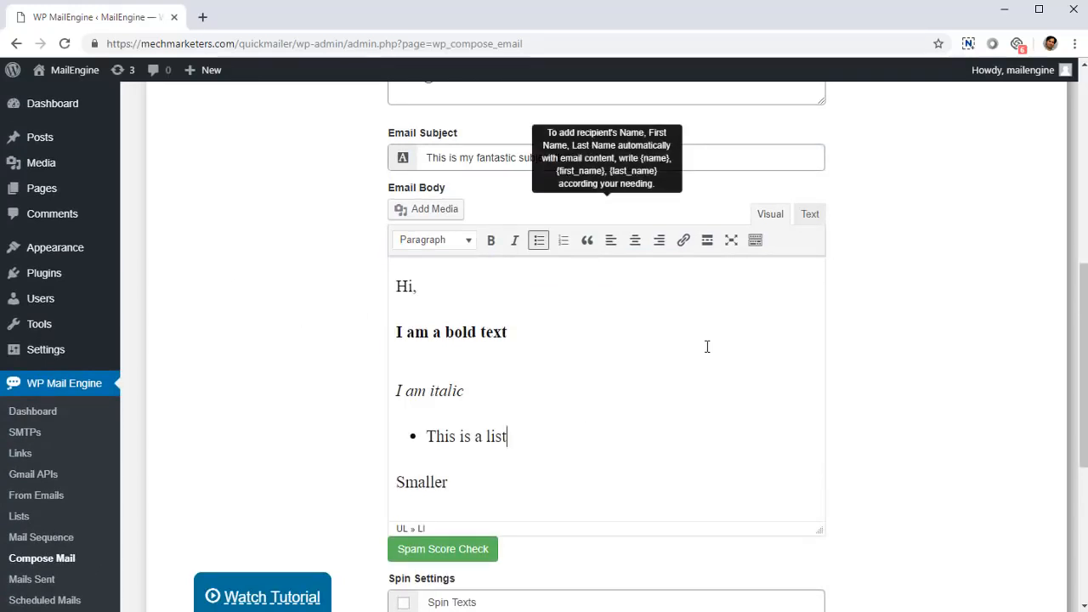
- Examine the HTML source of the email body and return to the visual editor
{"action": "left_click", "coordinate": [811, 216]}
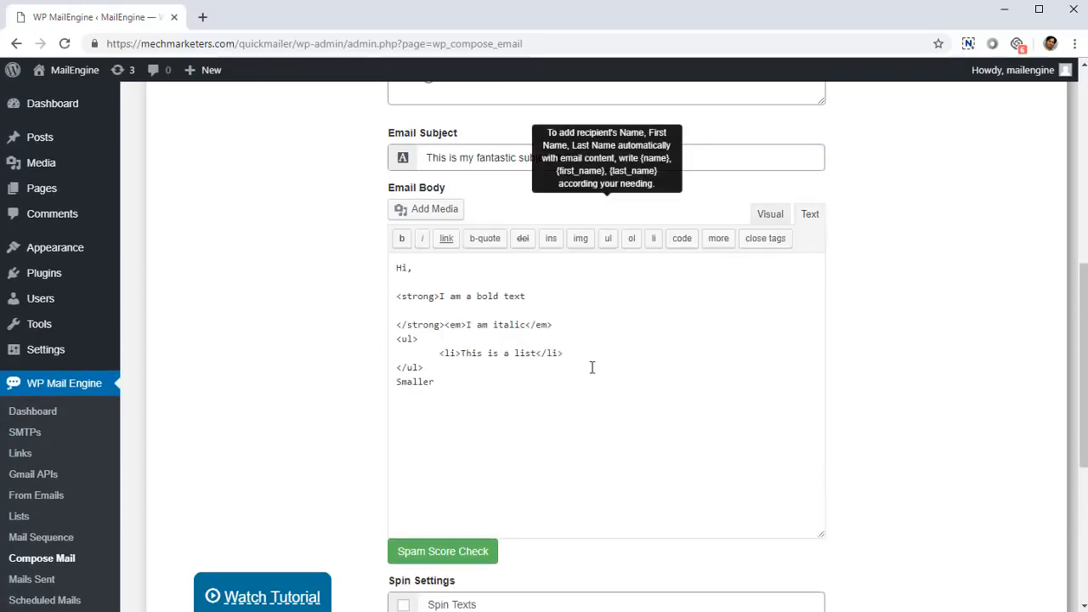
{"action": "left_click_drag", "start_coordinate": [481, 421], "coordinate": [377, 318]}
{"action": "left_click", "coordinate": [441, 391]}
{"action": "left_click_drag", "start_coordinate": [440, 391], "coordinate": [382, 323]}
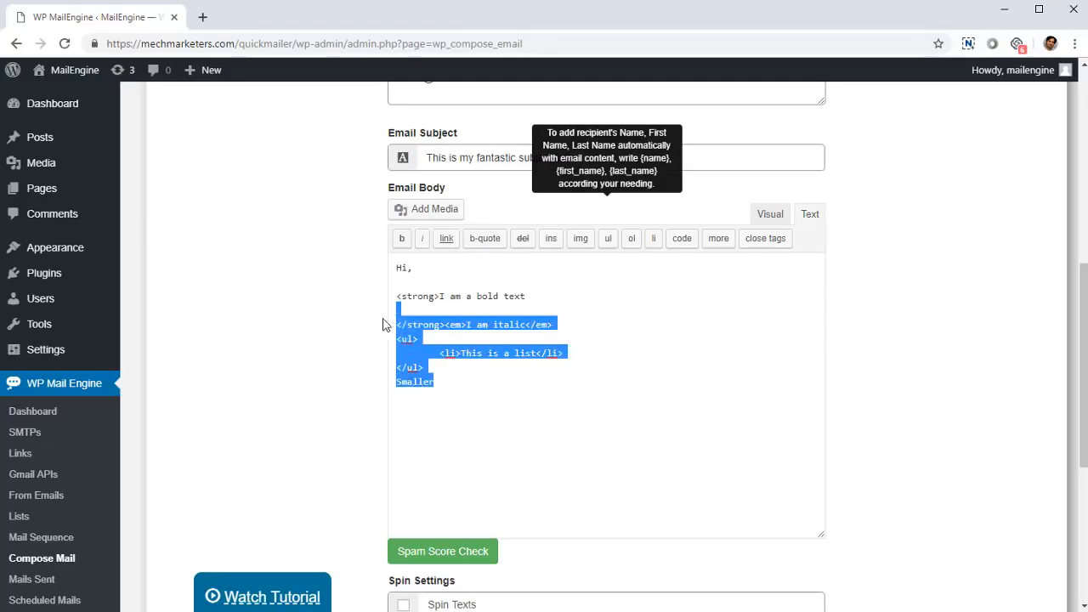
{"action": "left_click", "coordinate": [434, 393]}
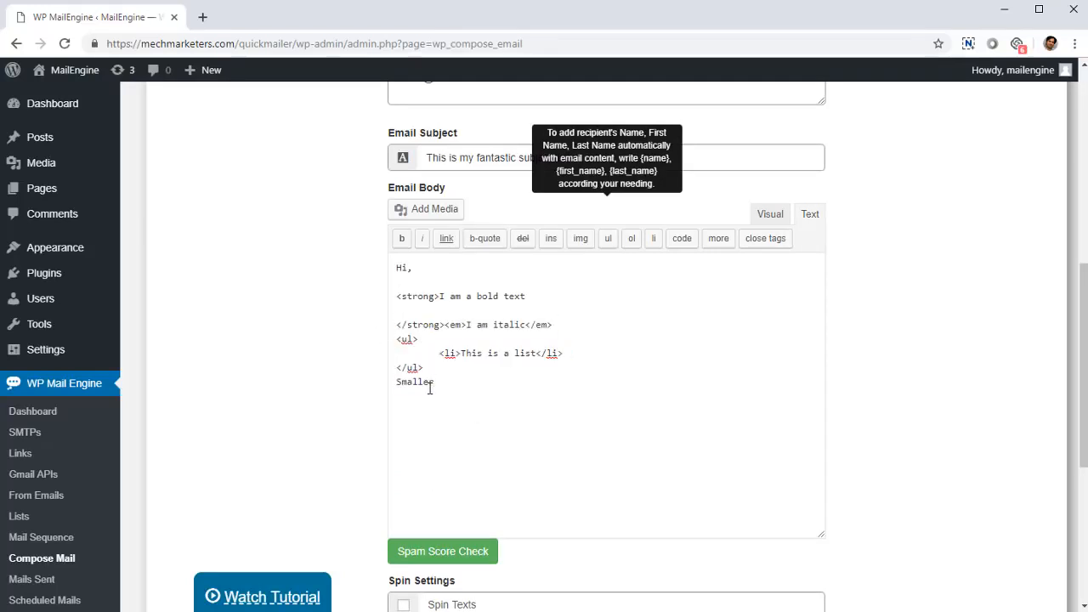
{"action": "scroll", "coordinate": [498, 444], "scroll_direction": "down", "scroll_amount": 1}
{"action": "scroll", "coordinate": [501, 374], "scroll_direction": "up", "scroll_amount": 1}
{"action": "left_click", "coordinate": [769, 218]}
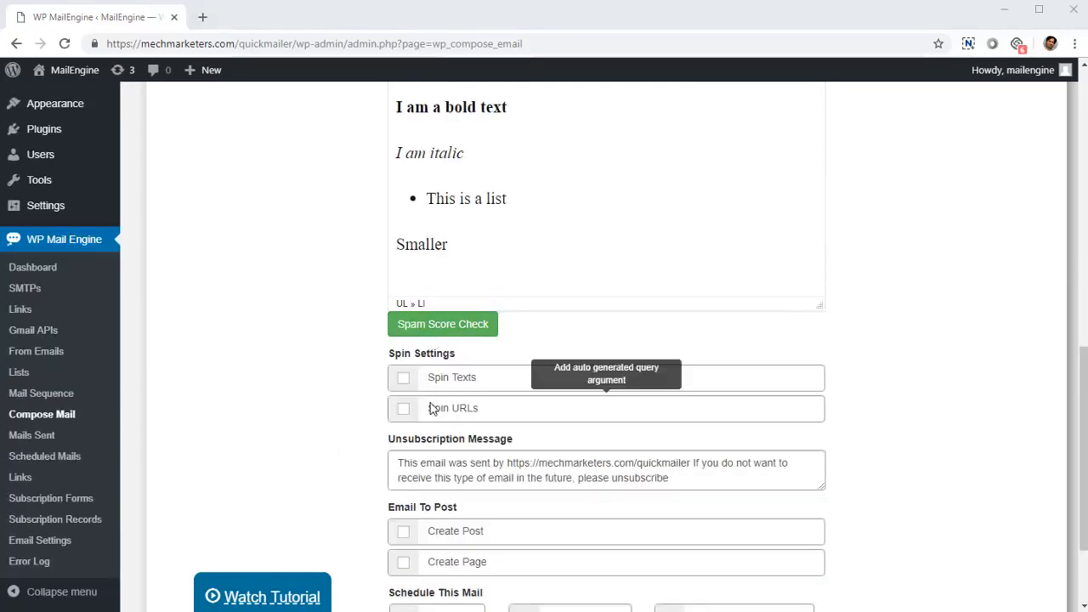
- Enable Spin Texts in the email's spin settings
{"action": "scroll", "coordinate": [440, 409], "scroll_direction": "up", "scroll_amount": 1}
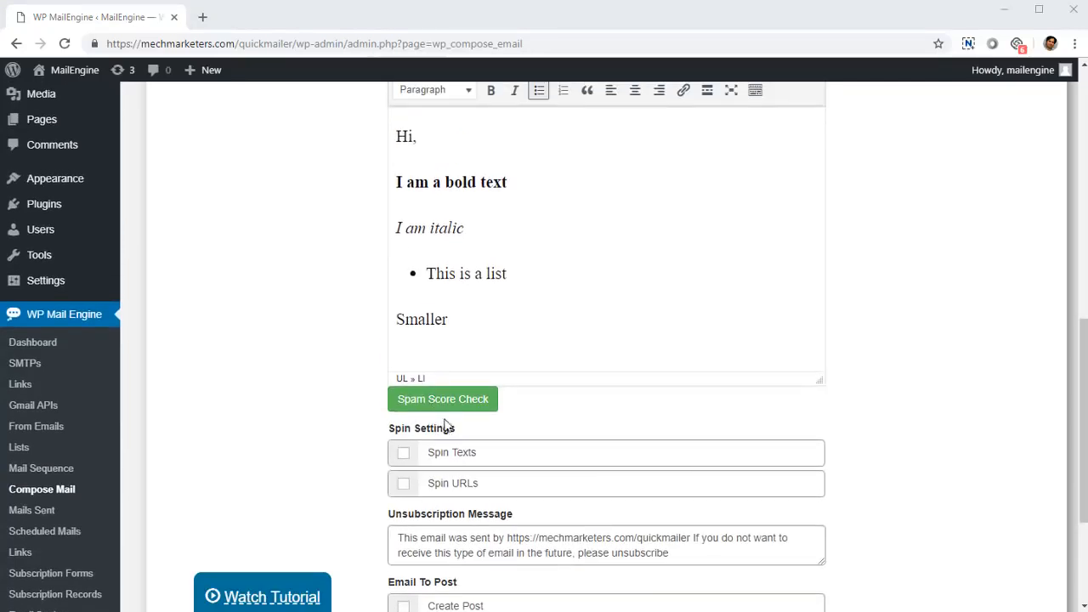
{"action": "scroll", "coordinate": [445, 434], "scroll_direction": "down", "scroll_amount": 2}
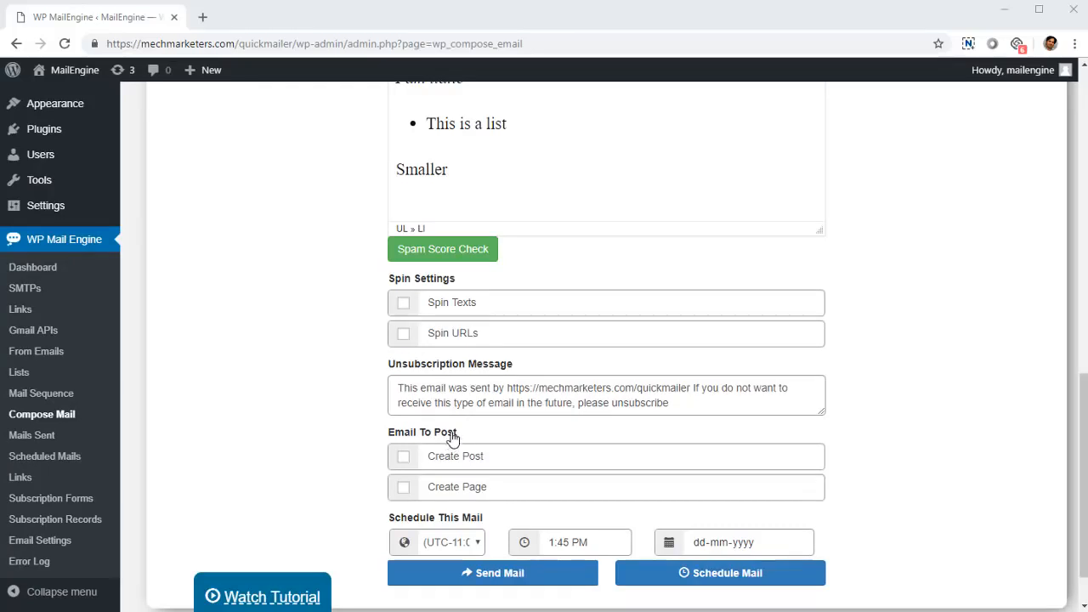
{"action": "scroll", "coordinate": [447, 414], "scroll_direction": "down", "scroll_amount": 1}
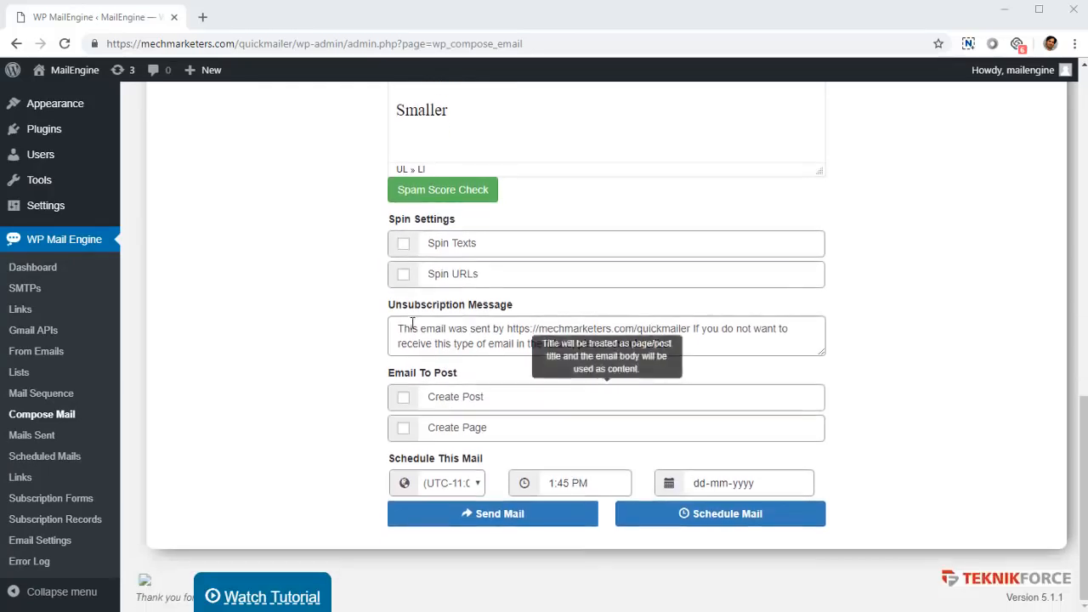
{"action": "left_click", "coordinate": [402, 244]}
- Replace the whole email body with spin-formatted text starting with "{Hey how are you doing? | How are you today?}"
{"action": "scroll", "coordinate": [474, 321], "scroll_direction": "up", "scroll_amount": 2}
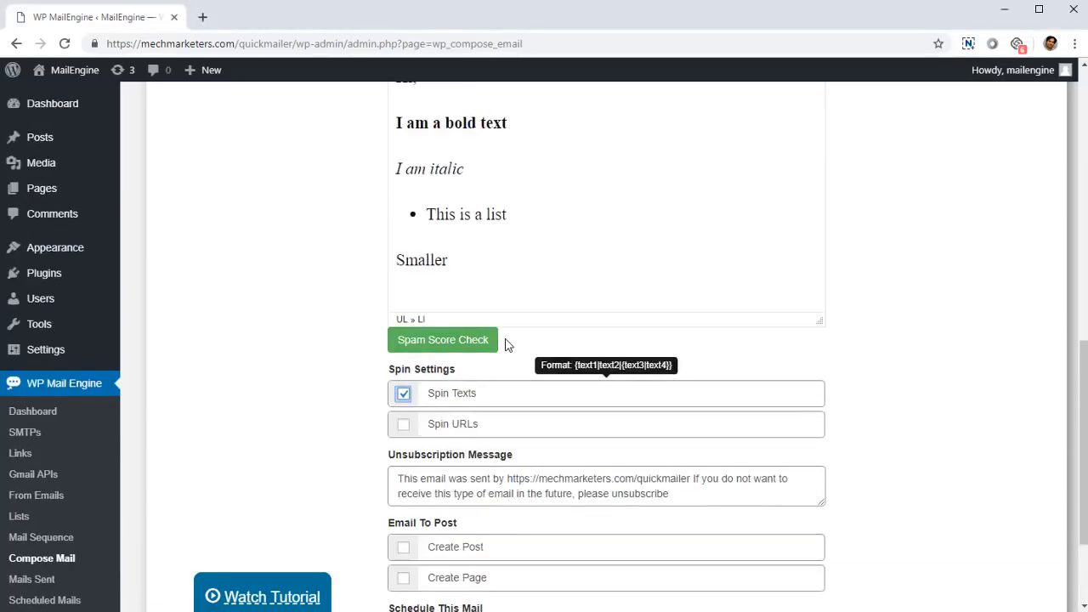
{"action": "scroll", "coordinate": [504, 345], "scroll_direction": "up", "scroll_amount": 1}
{"action": "left_click_drag", "start_coordinate": [493, 327], "coordinate": [369, 204]}
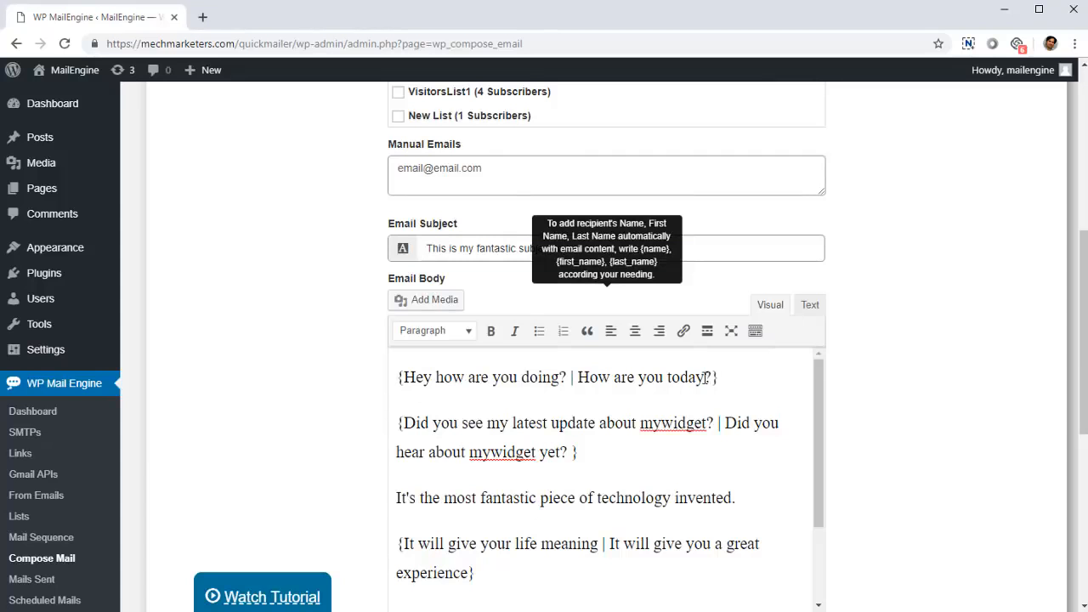
- Examine the spin-text alternatives in the email body, from the greeting through to the sign-off
{"action": "double_click", "coordinate": [570, 376]}
{"action": "left_click", "coordinate": [572, 377]}
{"action": "scroll", "coordinate": [501, 425], "scroll_direction": "down", "scroll_amount": 2}
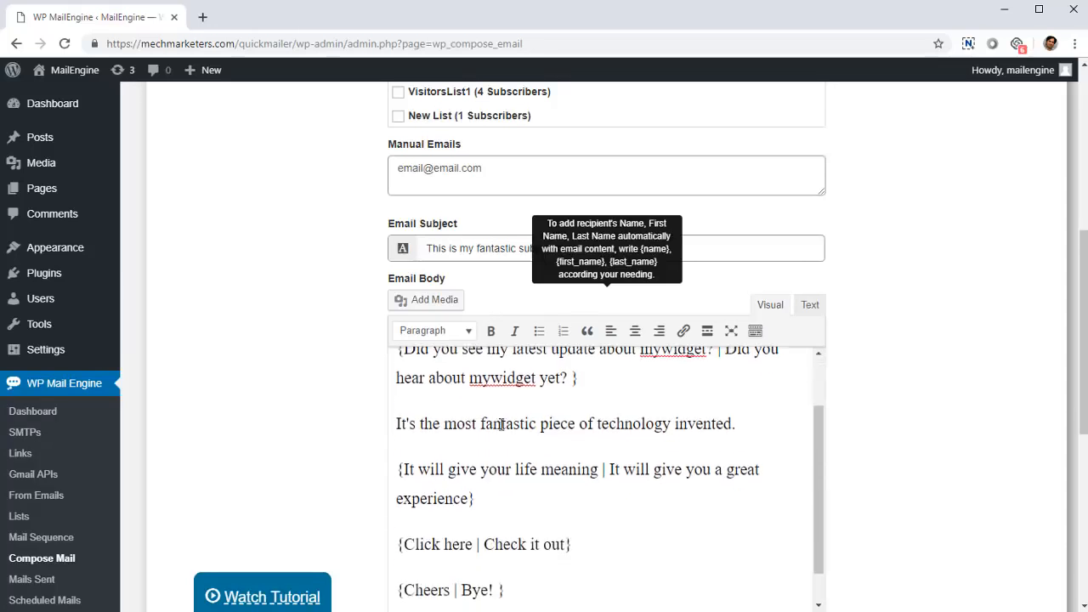
{"action": "scroll", "coordinate": [505, 433], "scroll_direction": "up", "scroll_amount": 2}
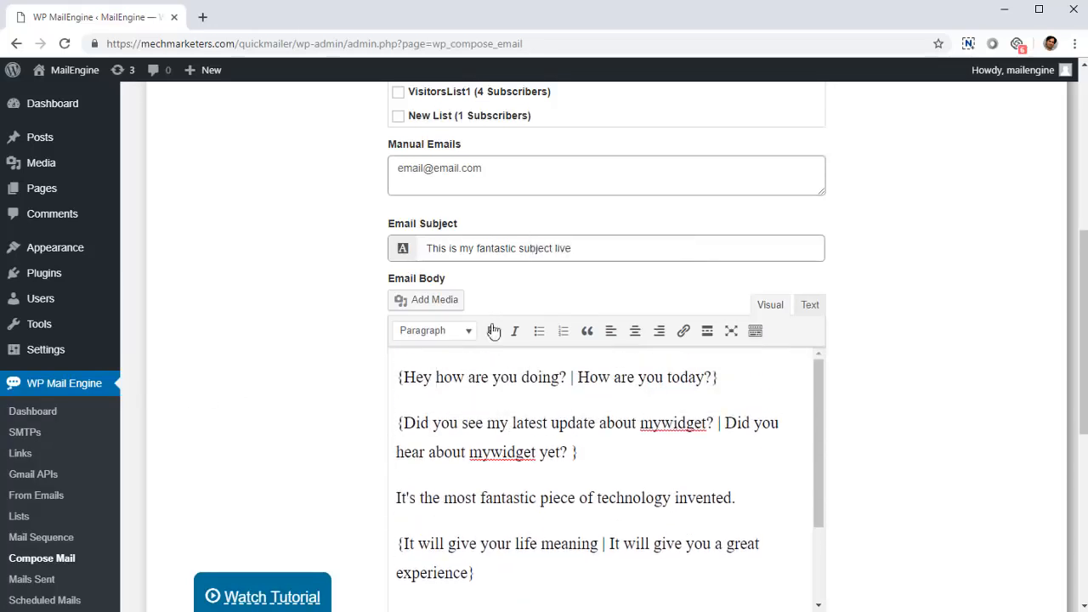
{"action": "scroll", "coordinate": [582, 402], "scroll_direction": "down", "scroll_amount": 1}
{"action": "scroll", "coordinate": [489, 413], "scroll_direction": "up", "scroll_amount": 1}
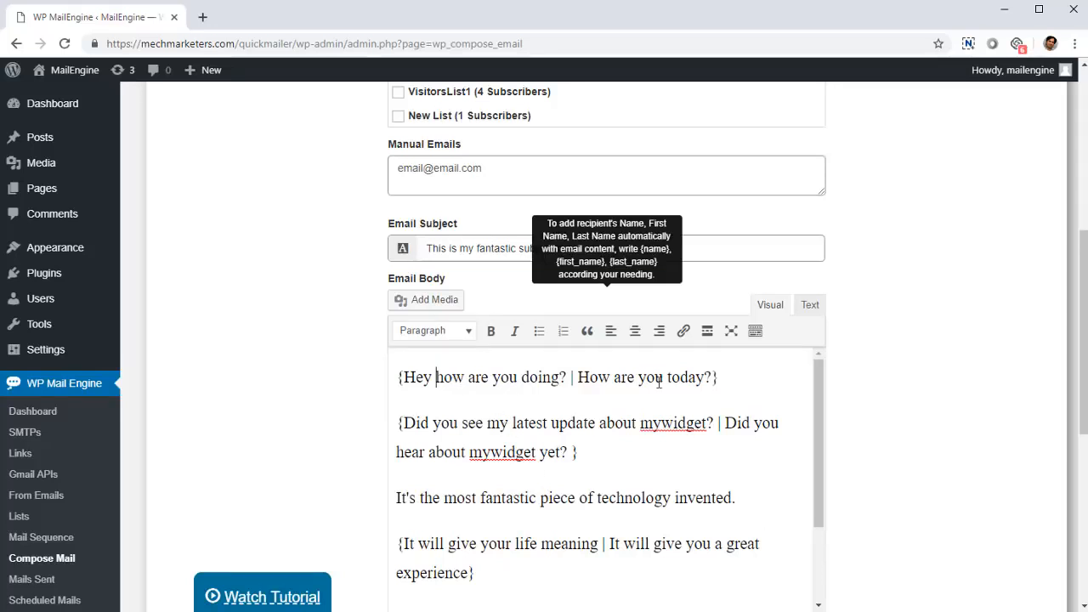
{"action": "left_click", "coordinate": [466, 379]}
{"action": "scroll", "coordinate": [663, 493], "scroll_direction": "down", "scroll_amount": 3}
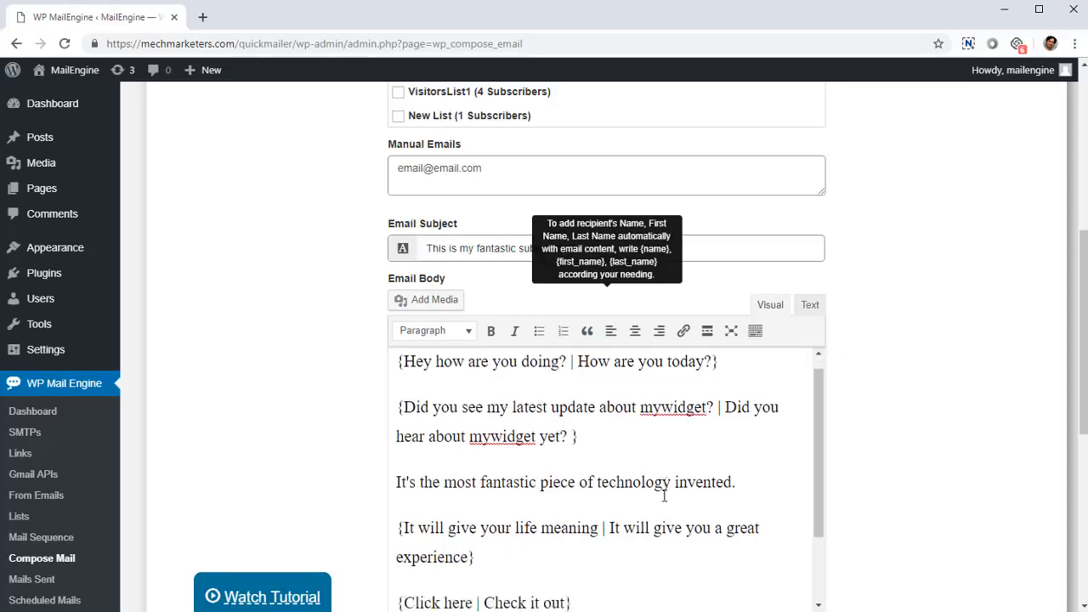
{"action": "scroll", "coordinate": [665, 432], "scroll_direction": "down", "scroll_amount": 2}
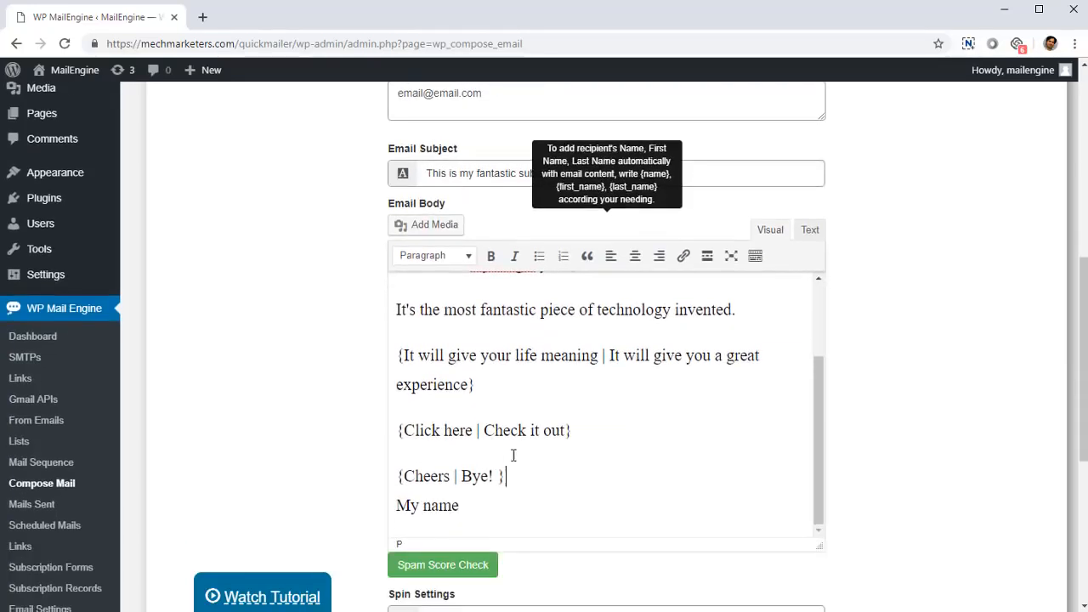
{"action": "scroll", "coordinate": [574, 523], "scroll_direction": "up", "scroll_amount": 2}
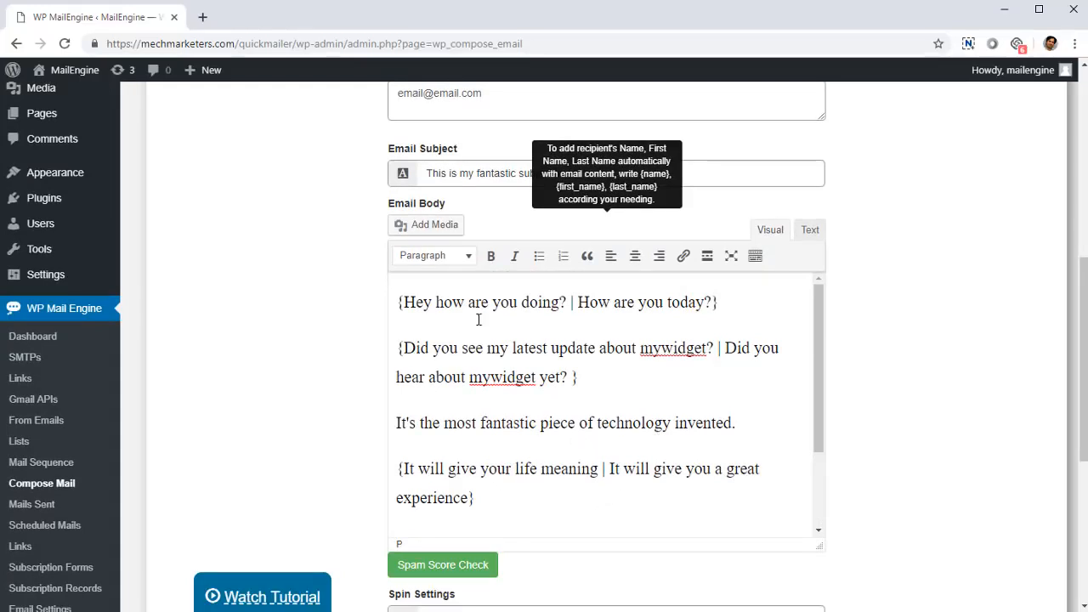
{"action": "left_click_drag", "start_coordinate": [476, 313], "coordinate": [615, 315]}
{"action": "left_click", "coordinate": [564, 313]}
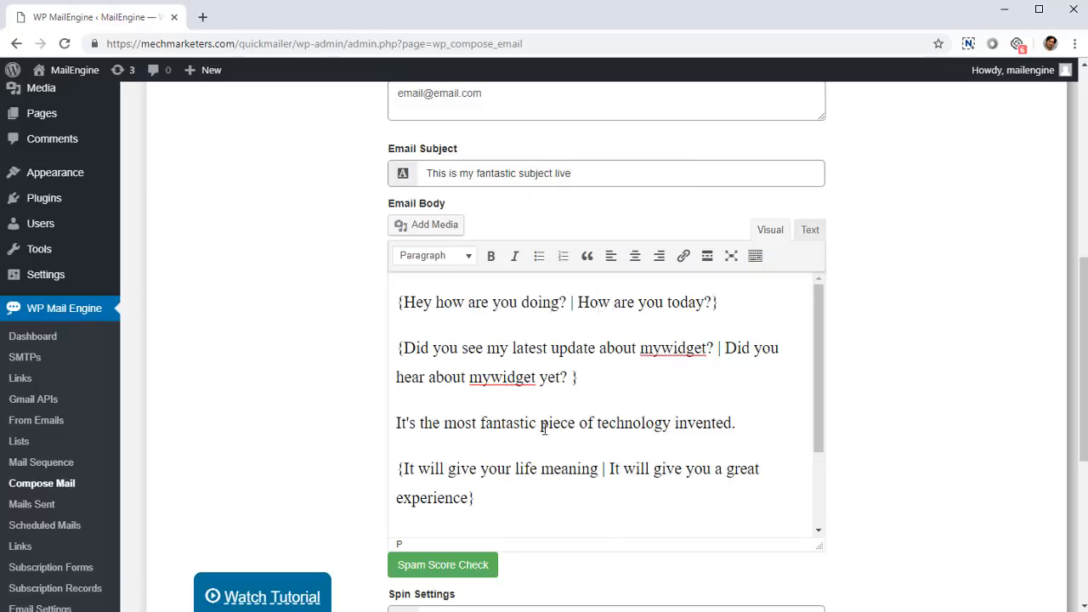
{"action": "left_click", "coordinate": [460, 313]}
{"action": "left_click", "coordinate": [439, 303]}
{"action": "left_click", "coordinate": [534, 378]}
{"action": "scroll", "coordinate": [544, 507], "scroll_direction": "down", "scroll_amount": 2}
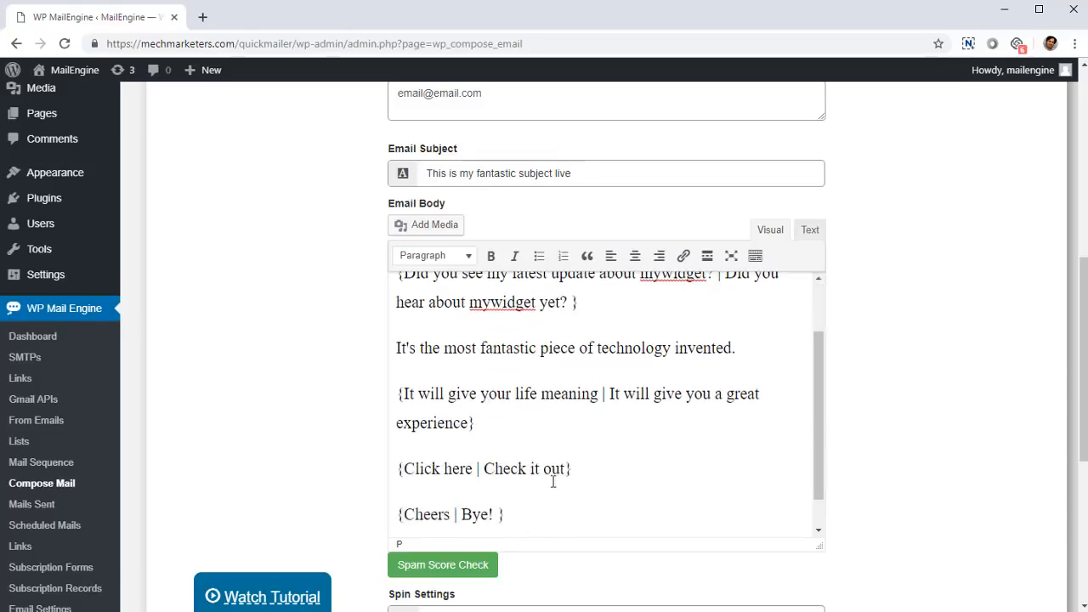
{"action": "scroll", "coordinate": [553, 478], "scroll_direction": "up", "scroll_amount": 2}
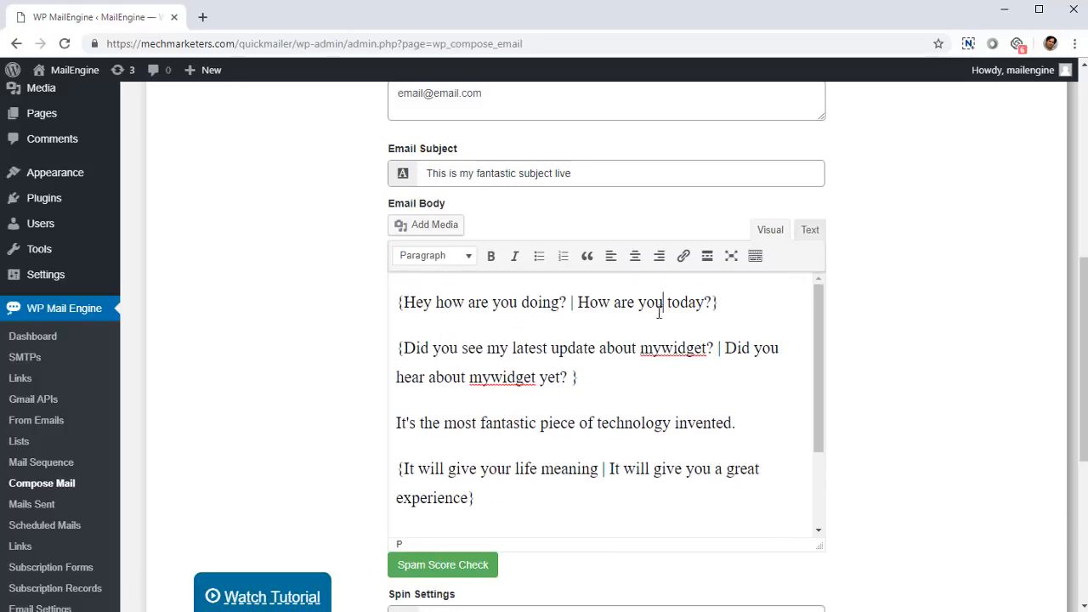
{"action": "left_click", "coordinate": [514, 349]}
{"action": "scroll", "coordinate": [699, 467], "scroll_direction": "down", "scroll_amount": 3}
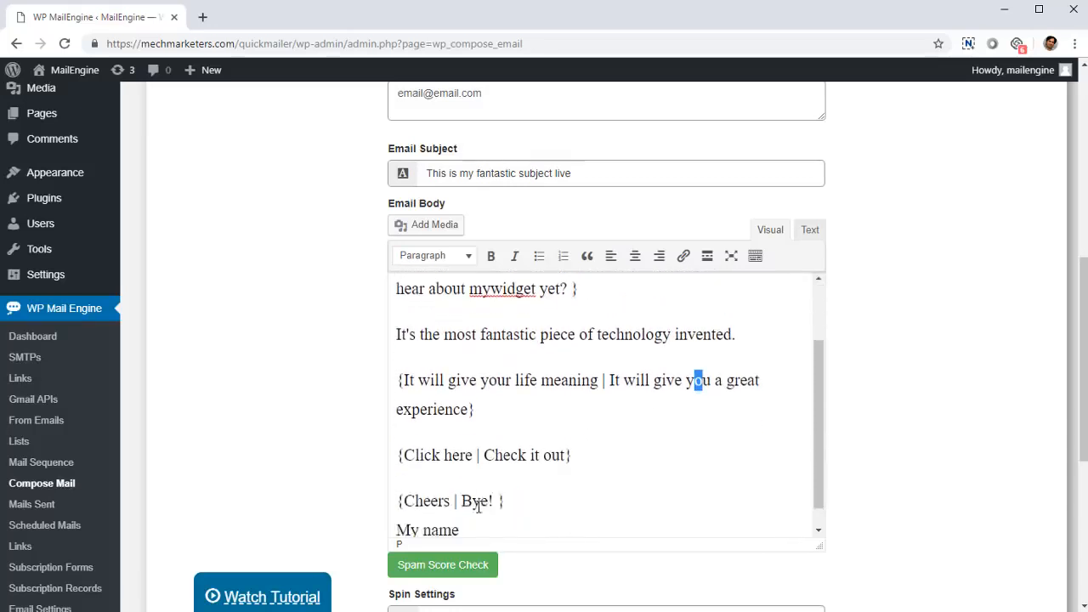
{"action": "scroll", "coordinate": [561, 464], "scroll_direction": "up", "scroll_amount": 3}
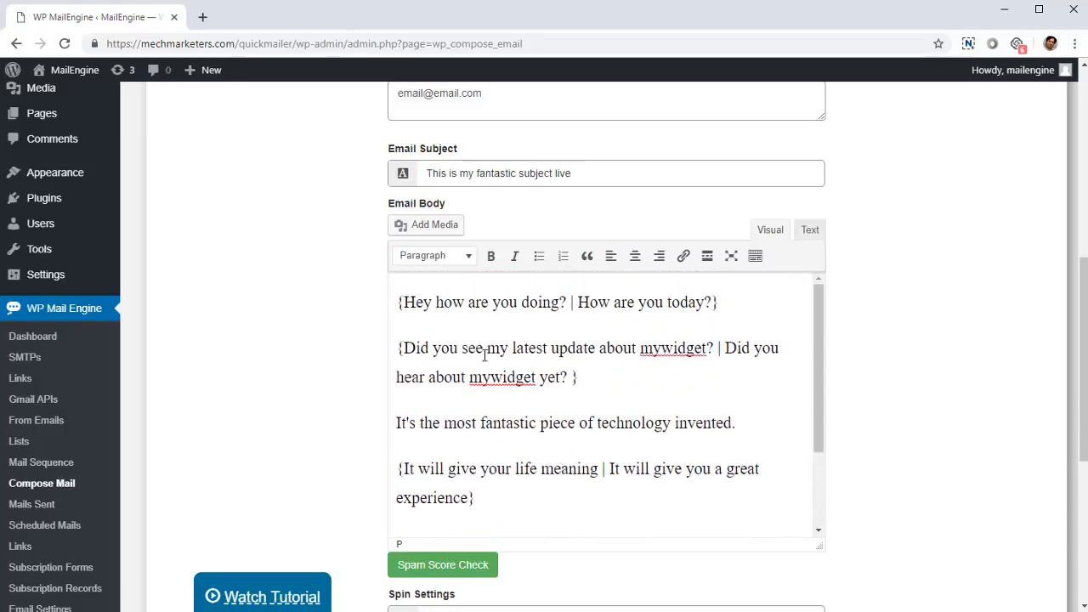
{"action": "scroll", "coordinate": [500, 379], "scroll_direction": "down", "scroll_amount": 3}
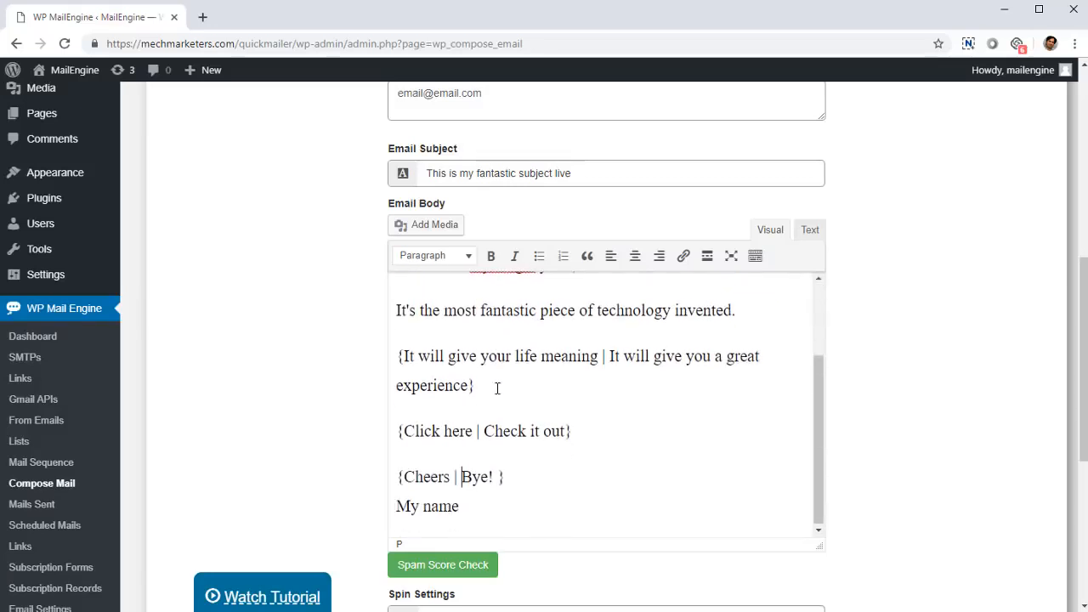
{"action": "scroll", "coordinate": [485, 388], "scroll_direction": "up", "scroll_amount": 3}
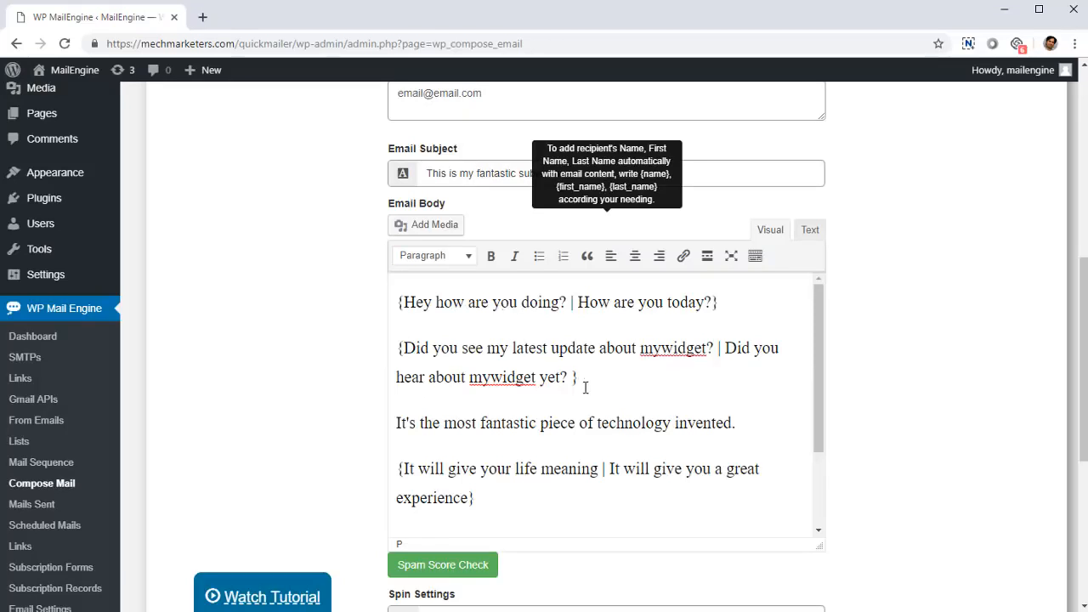
- Enable Spin URLs in the email's spin settings
{"action": "scroll", "coordinate": [583, 383], "scroll_direction": "down", "scroll_amount": 3}
{"action": "scroll", "coordinate": [799, 443], "scroll_direction": "down", "scroll_amount": 2}
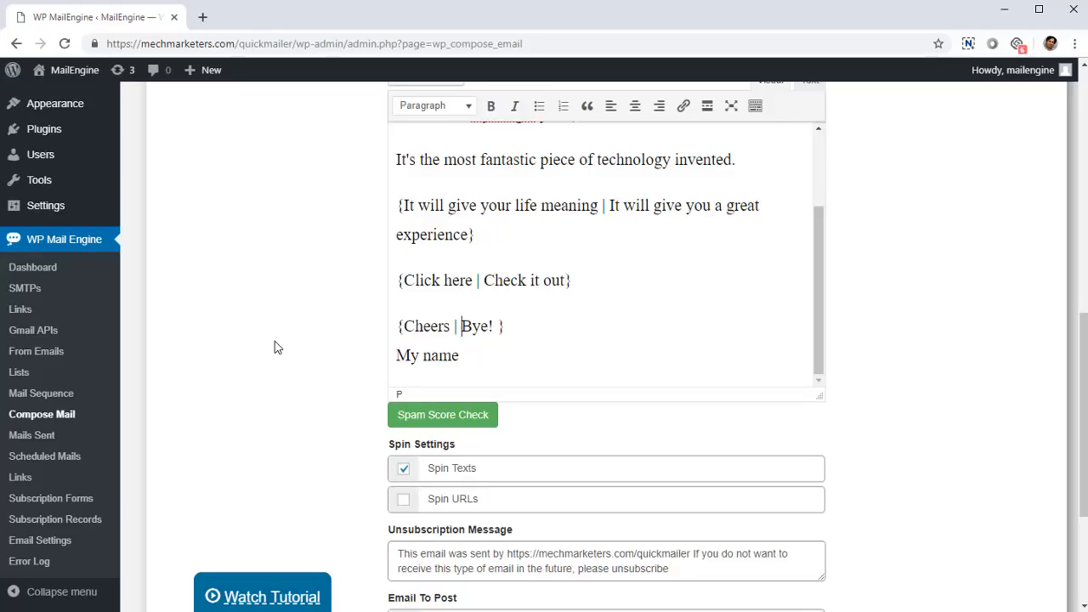
{"action": "left_click", "coordinate": [403, 499]}
{"action": "scroll", "coordinate": [320, 428], "scroll_direction": "down", "scroll_amount": 1}
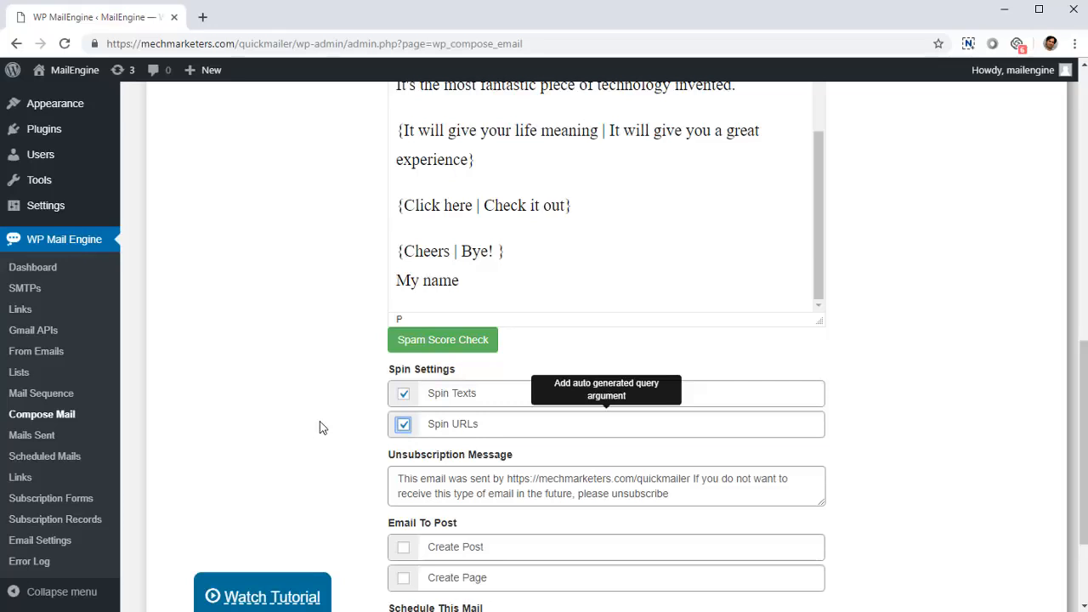
{"action": "left_click", "coordinate": [403, 426]}
{"action": "left_click", "coordinate": [406, 427]}
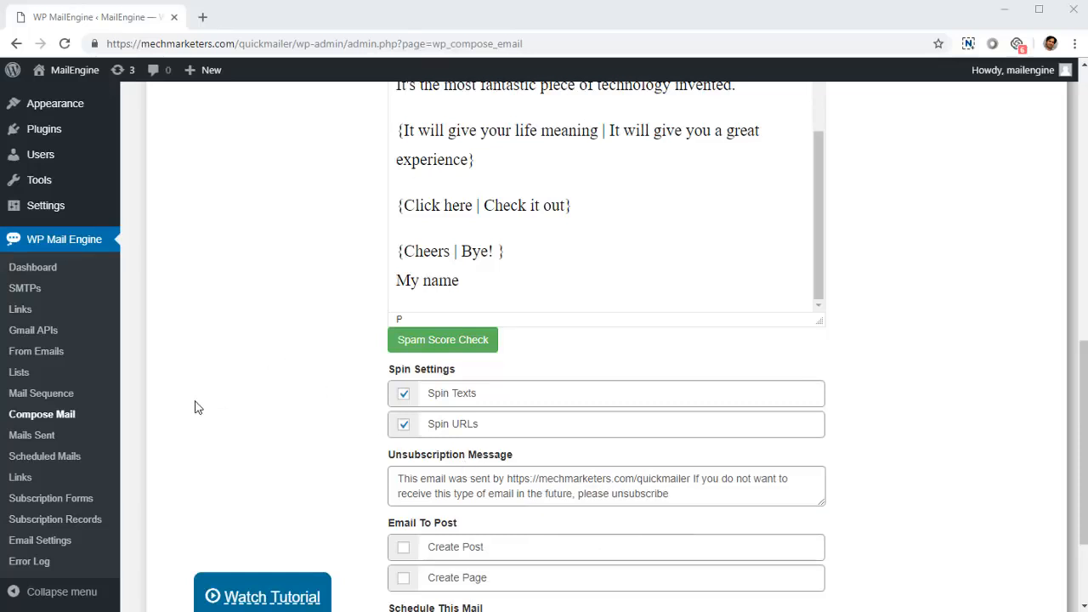
- Open the plugin's SMTPs page and look over the configured SMTP accounts
{"action": "left_click", "coordinate": [20, 289]}
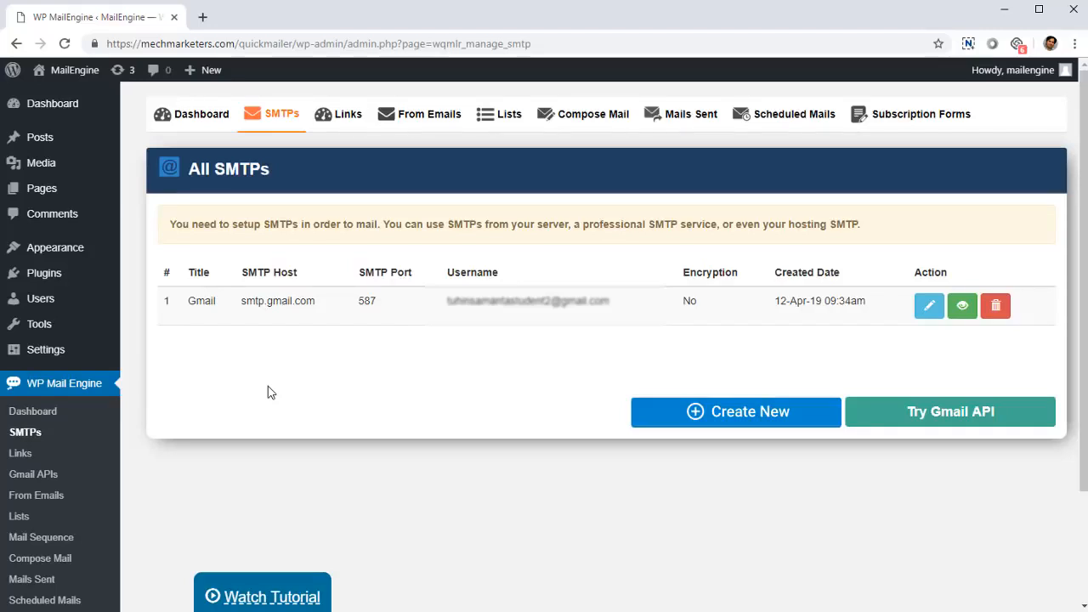
{"action": "scroll", "coordinate": [413, 369], "scroll_direction": "down", "scroll_amount": 2}
{"action": "scroll", "coordinate": [424, 372], "scroll_direction": "up", "scroll_amount": 2}
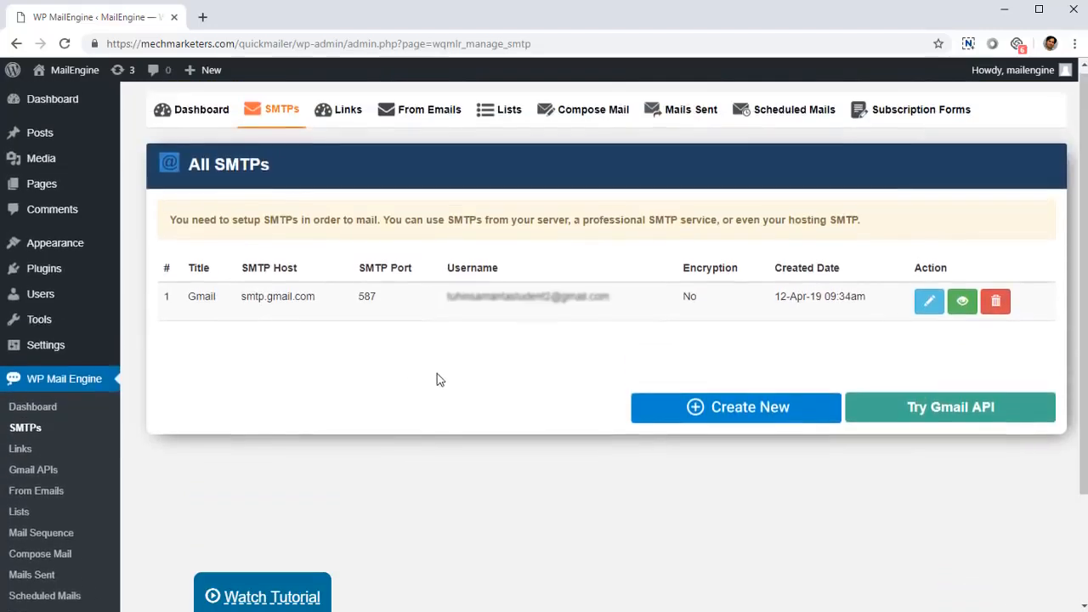
{"action": "scroll", "coordinate": [440, 379], "scroll_direction": "down", "scroll_amount": 1}
{"action": "scroll", "coordinate": [442, 378], "scroll_direction": "up", "scroll_amount": 1}
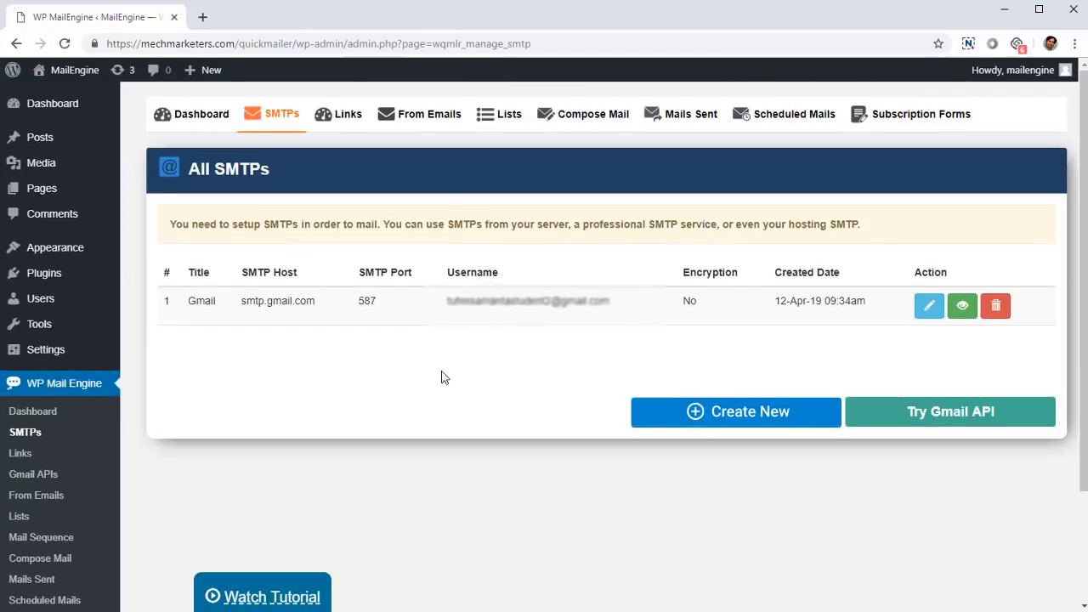
- Open the plugin's Links page and look through the list of generated links and shortcodes
{"action": "left_click", "coordinate": [36, 473]}
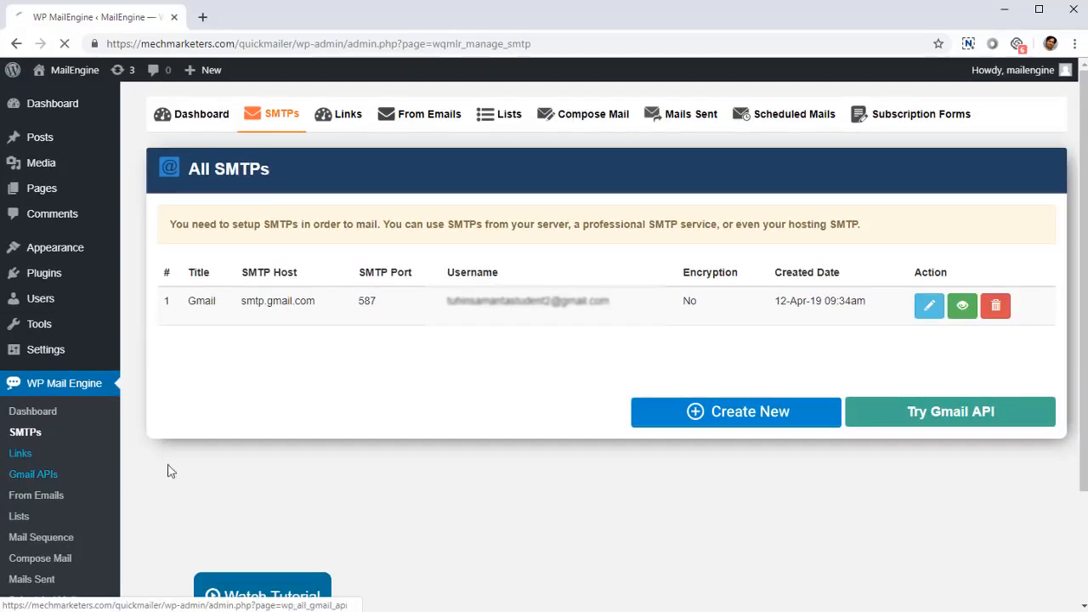
{"action": "scroll", "coordinate": [445, 364], "scroll_direction": "down", "scroll_amount": 2}
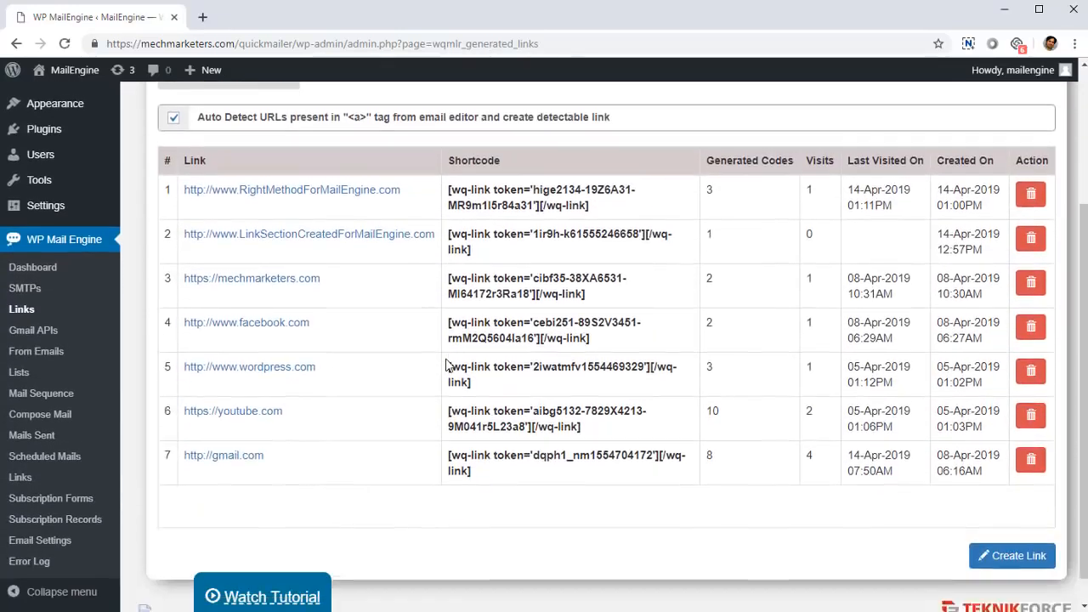
- Examine the first link's shortcode, generated codes, visits, last-visited date and creation date in the links table
{"action": "scroll", "coordinate": [445, 363], "scroll_direction": "up", "scroll_amount": 1}
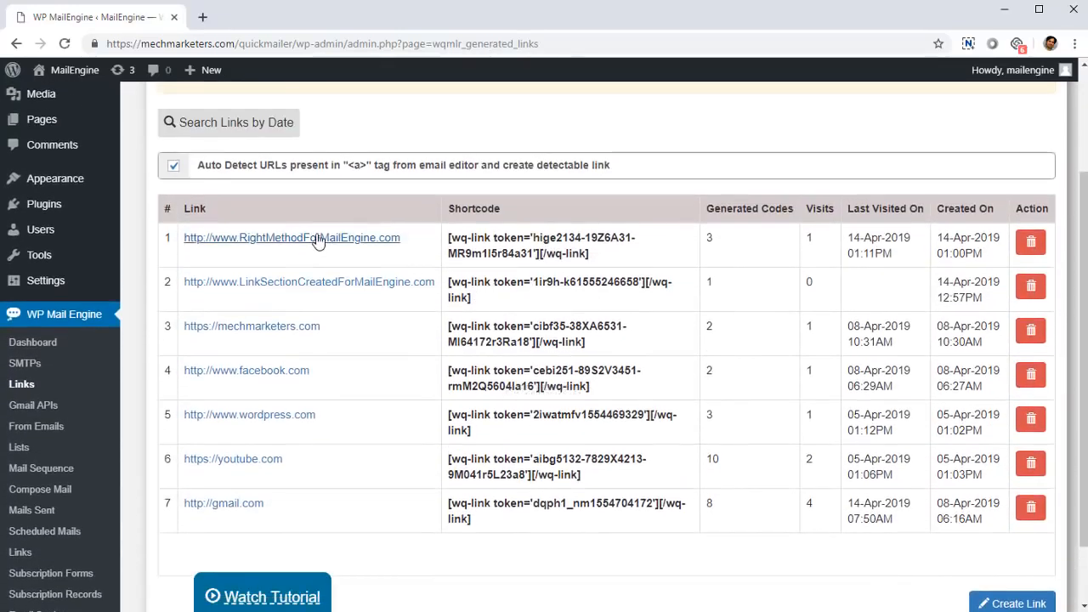
{"action": "left_click_drag", "start_coordinate": [459, 239], "coordinate": [571, 254]}
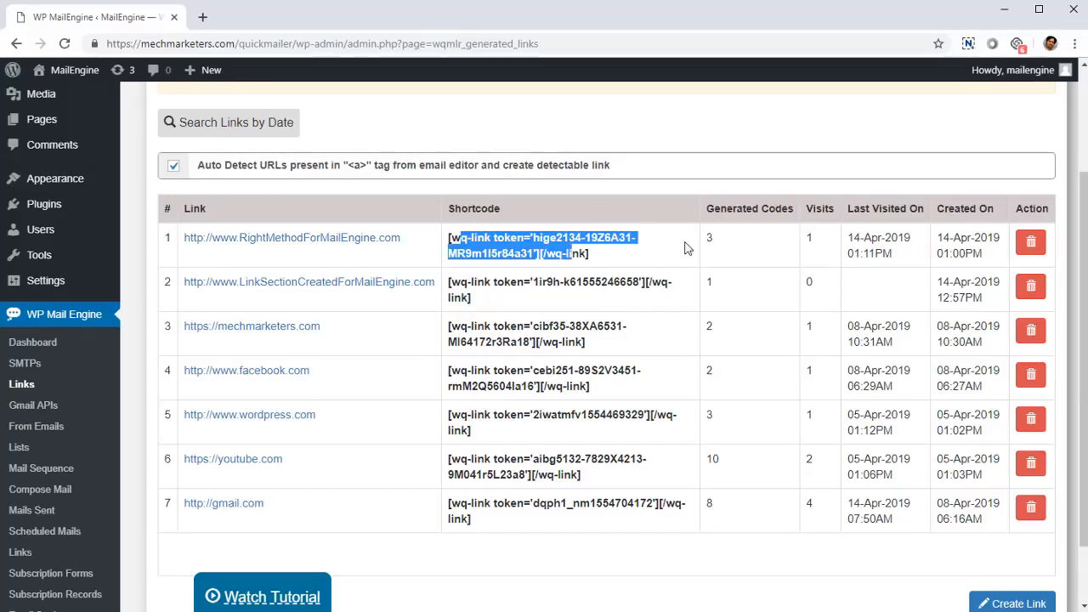
{"action": "left_click", "coordinate": [709, 242]}
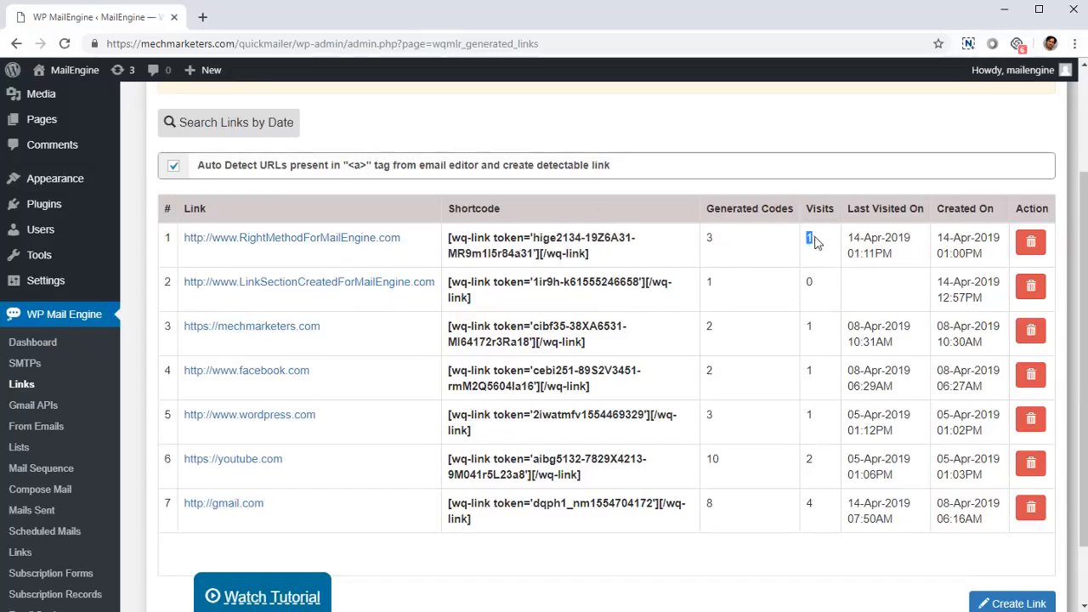
{"action": "left_click_drag", "start_coordinate": [845, 241], "coordinate": [978, 273]}
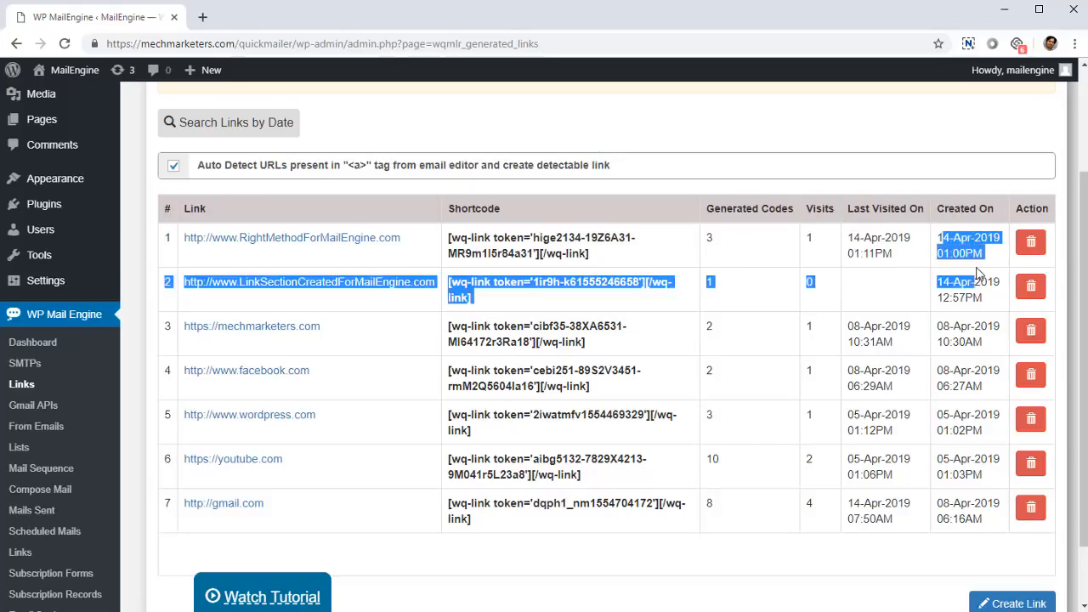
{"action": "left_click", "coordinate": [967, 275]}
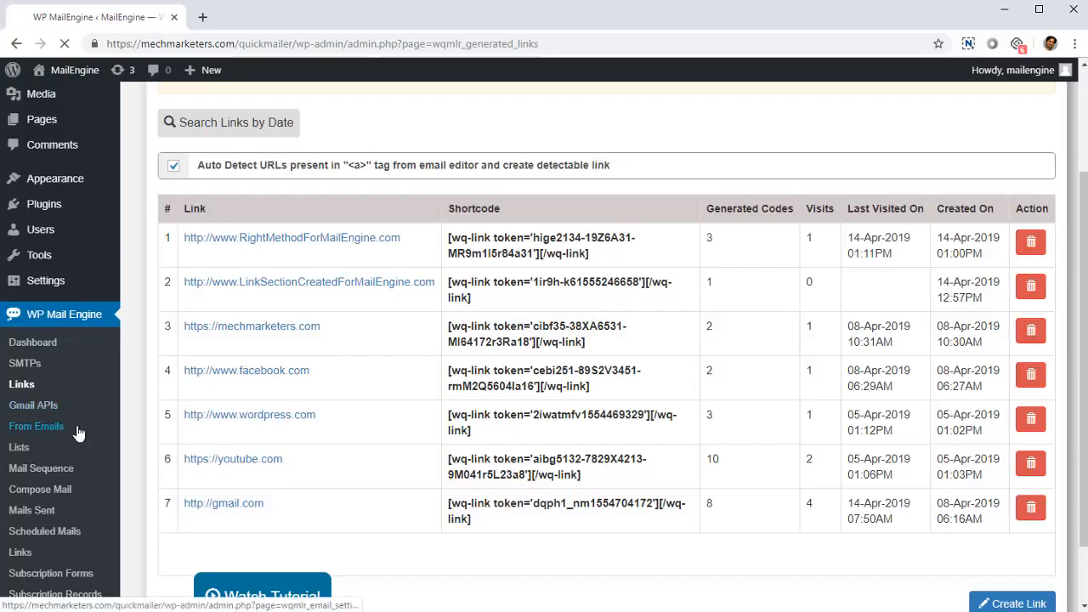
- Open the plugin's From Emails page and look over the configured sender and reply-to addresses
{"action": "left_click", "coordinate": [47, 427]}
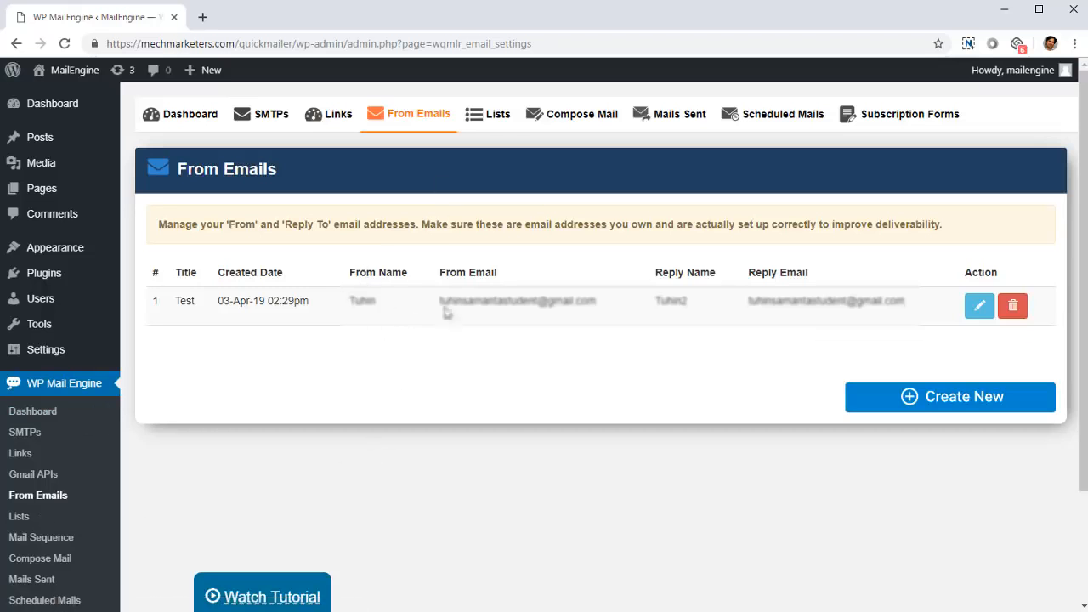
{"action": "scroll", "coordinate": [342, 335], "scroll_direction": "down", "scroll_amount": 3}
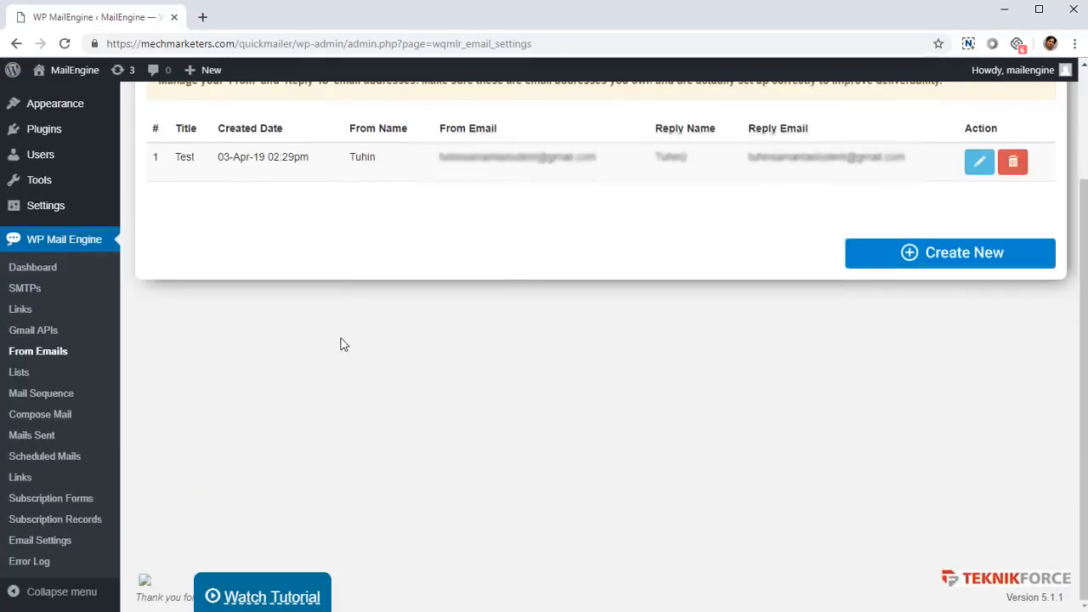
- Open the Lists page, view the form for creating a new list, and return to the list overview
{"action": "left_click", "coordinate": [4, 379]}
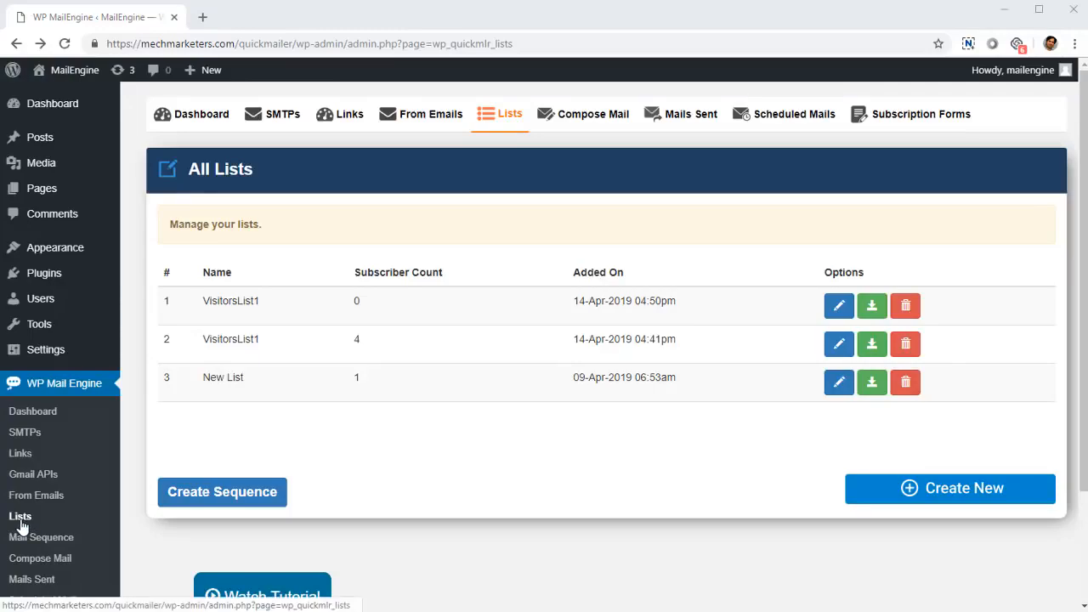
{"action": "left_click", "coordinate": [888, 507]}
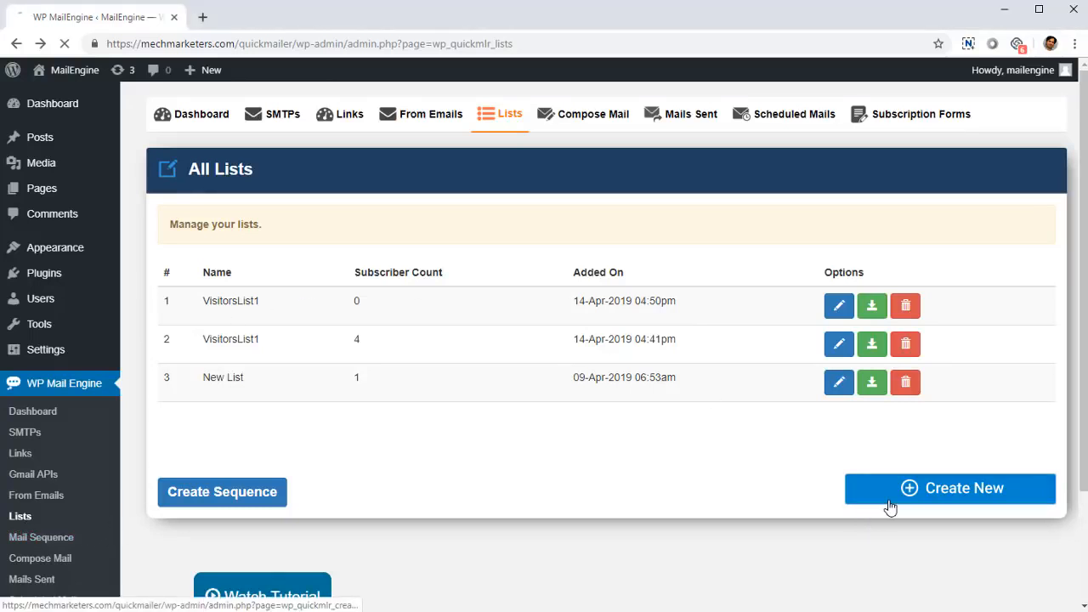
{"action": "right_click", "coordinate": [329, 301]}
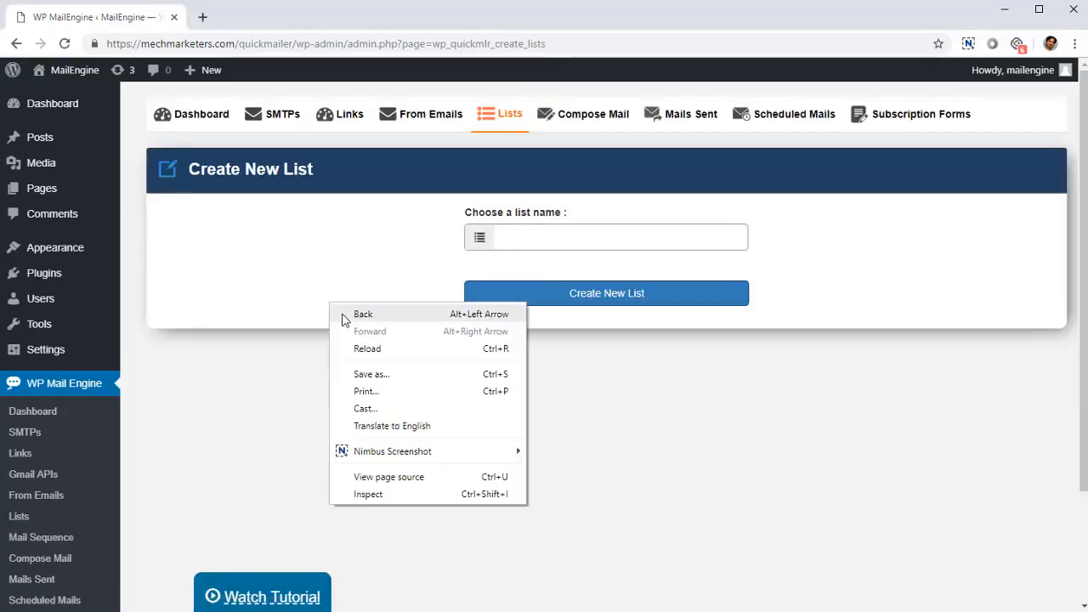
{"action": "left_click", "coordinate": [345, 316]}
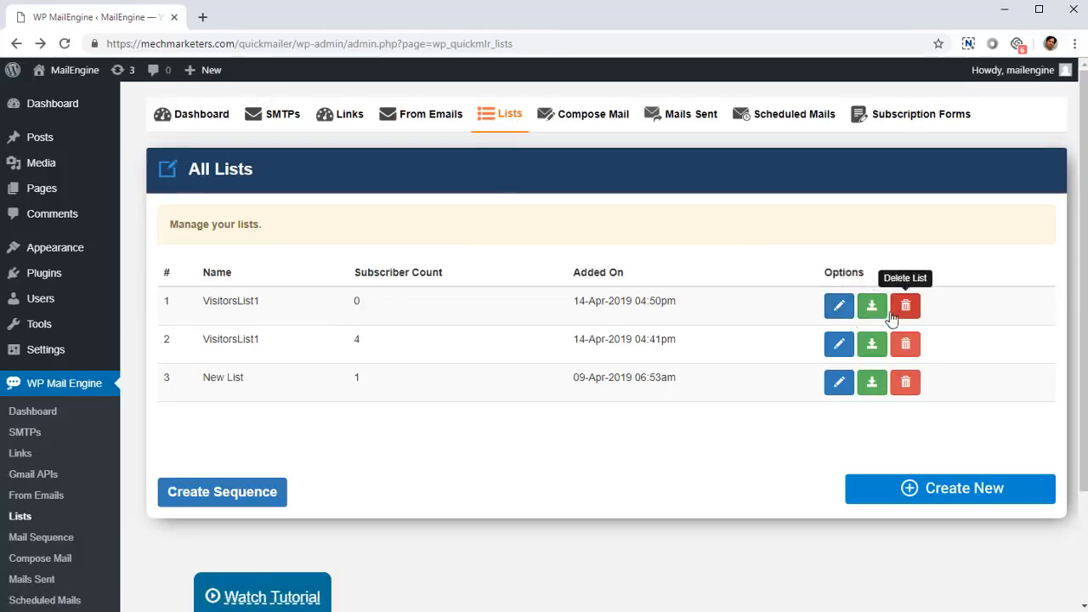
- Open the first VisitorsList1 for editing, view its subscriber and CSV import options, and return to the list overview
{"action": "left_click", "coordinate": [846, 307]}
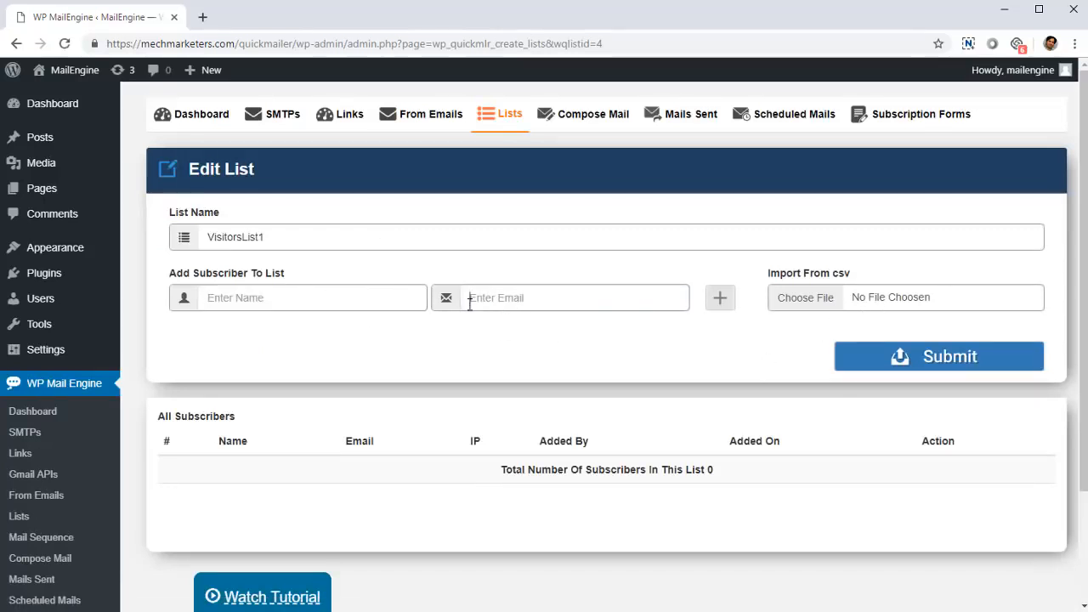
{"action": "right_click", "coordinate": [517, 345]}
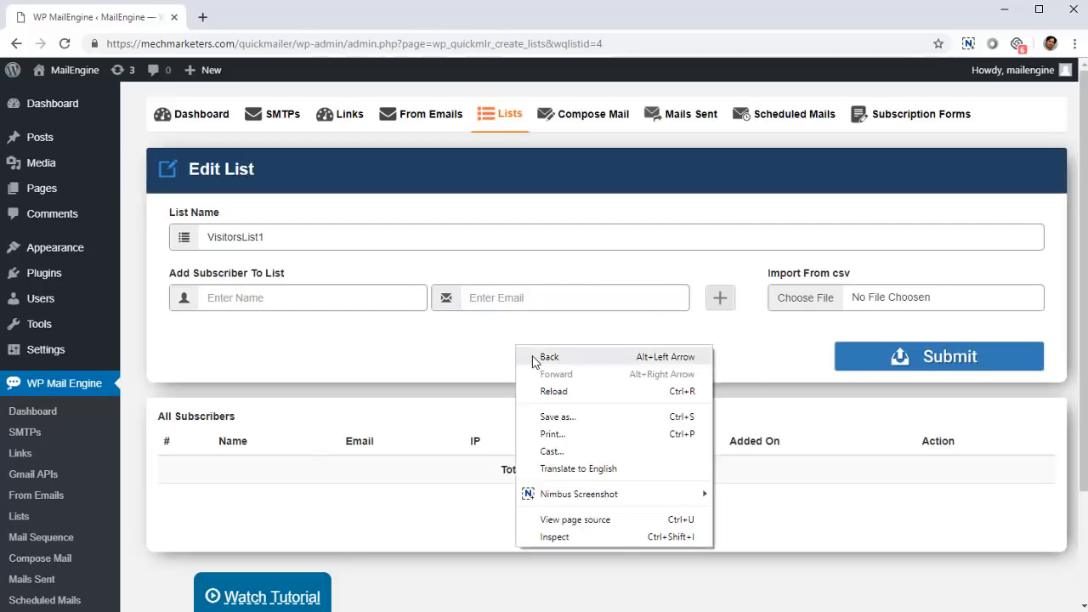
{"action": "left_click", "coordinate": [549, 357]}
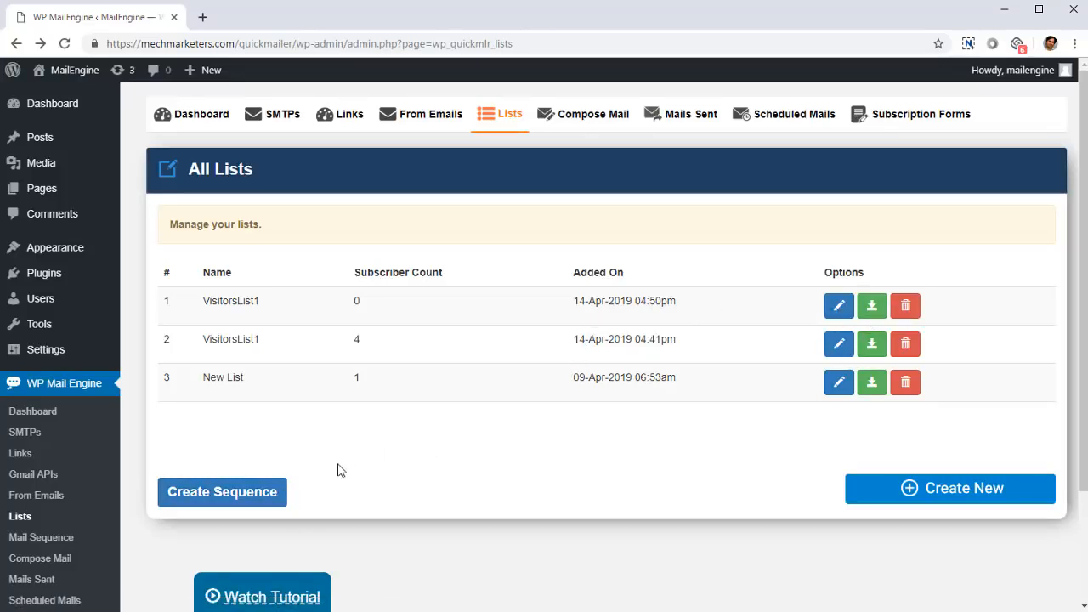
- Open the Mail Sequence page and examine the Welcome sequence's title, selected lists and sequence timing
{"action": "left_click", "coordinate": [238, 487]}
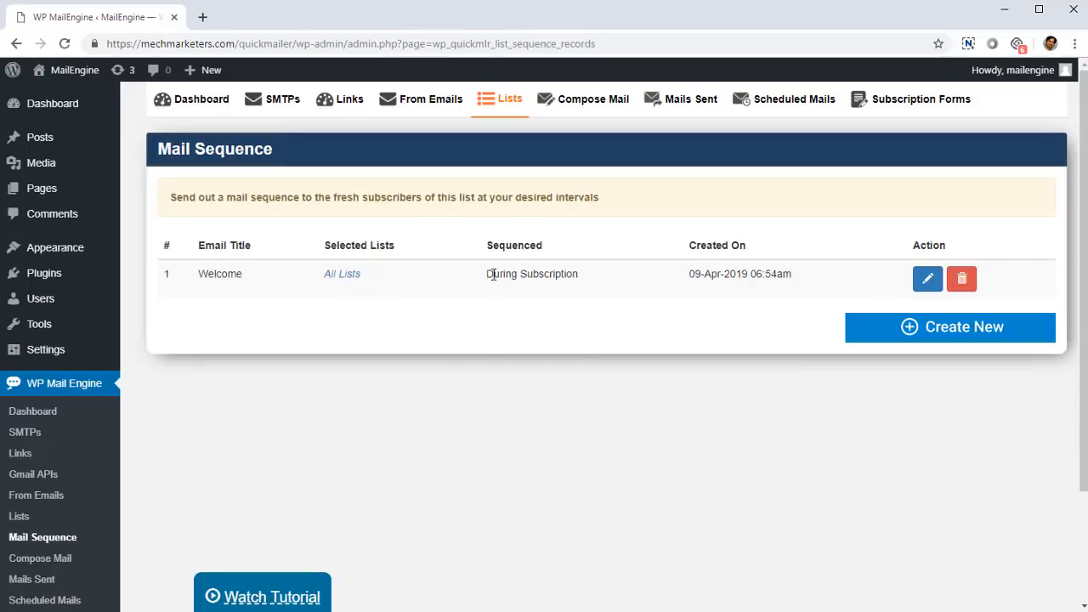
{"action": "left_click_drag", "start_coordinate": [486, 273], "coordinate": [554, 294]}
{"action": "left_click", "coordinate": [555, 297]}
{"action": "left_click_drag", "start_coordinate": [216, 276], "coordinate": [229, 287]}
{"action": "right_click", "coordinate": [340, 357]}
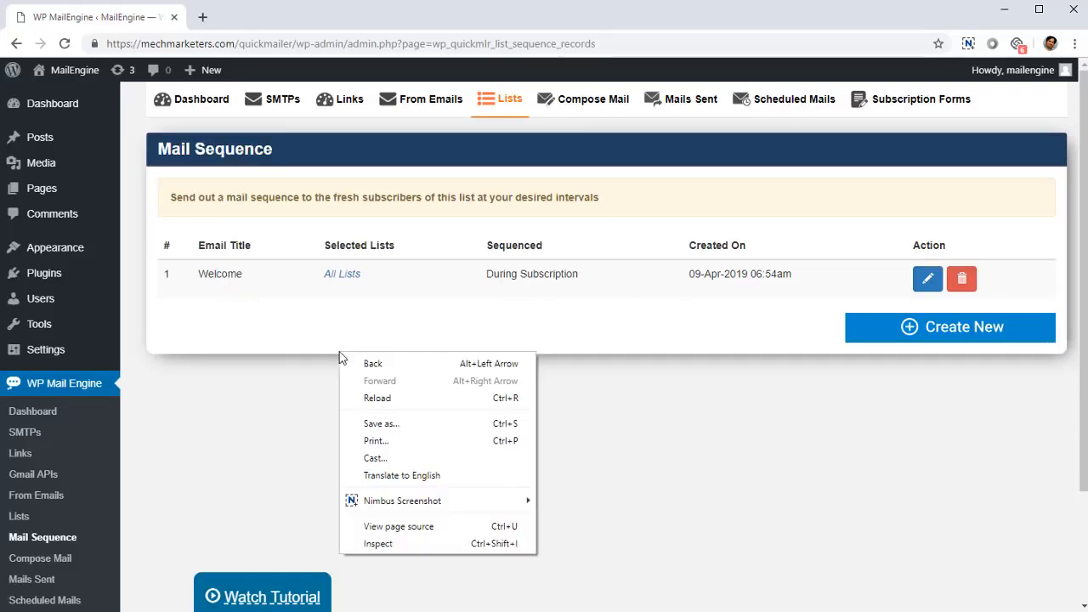
{"action": "left_click", "coordinate": [427, 367]}
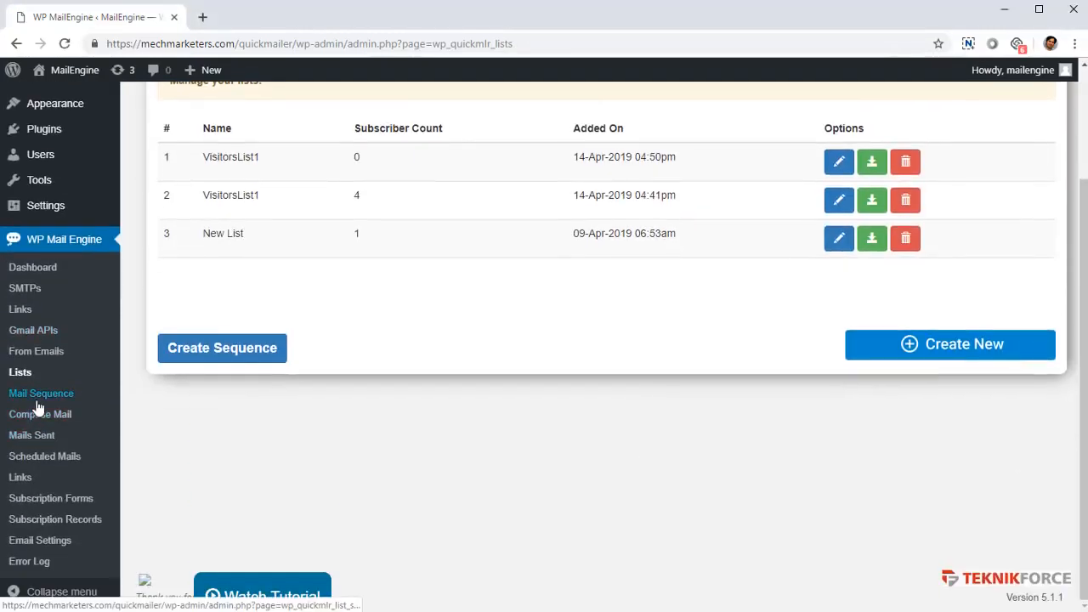
{"action": "left_click", "coordinate": [37, 403]}
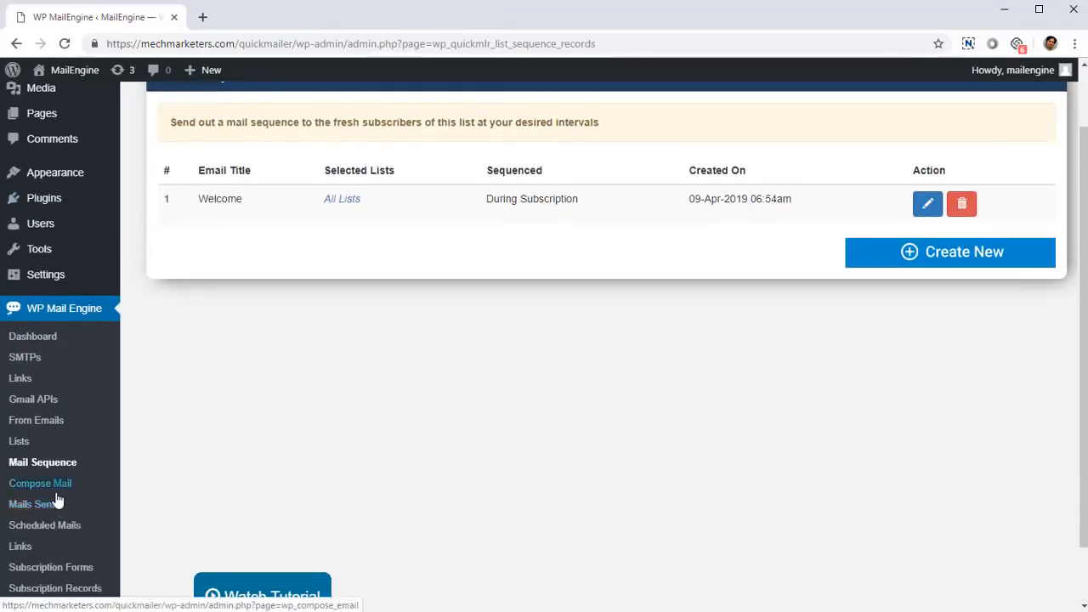
- Open the Compose Mail page and enable Create Page under Email To Post, leaving Create Post off
{"action": "left_click", "coordinate": [41, 500]}
{"action": "scroll", "coordinate": [457, 460], "scroll_direction": "down", "scroll_amount": 10}
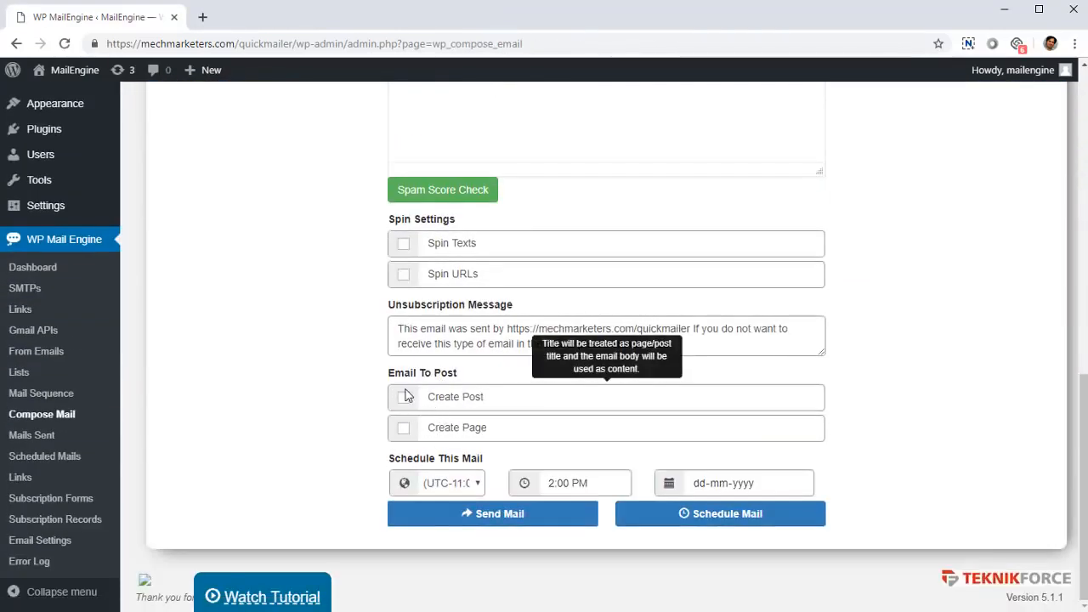
{"action": "left_click", "coordinate": [412, 405]}
{"action": "left_click", "coordinate": [402, 396]}
{"action": "left_click", "coordinate": [403, 431]}
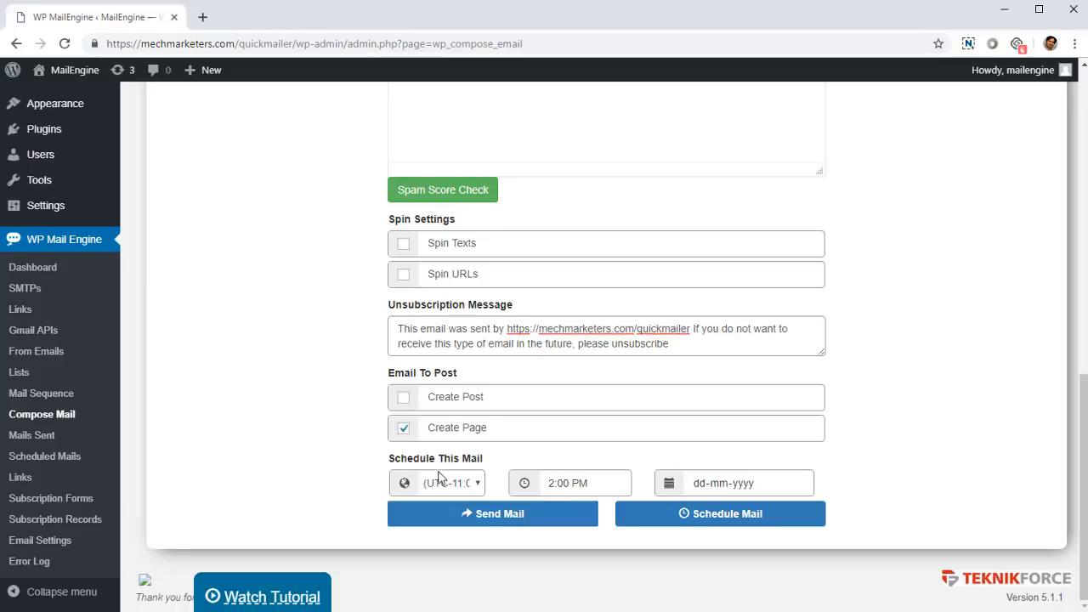
- Look over the mail scheduling options, including the available time zones, the time and the date field
{"action": "left_click", "coordinate": [458, 493]}
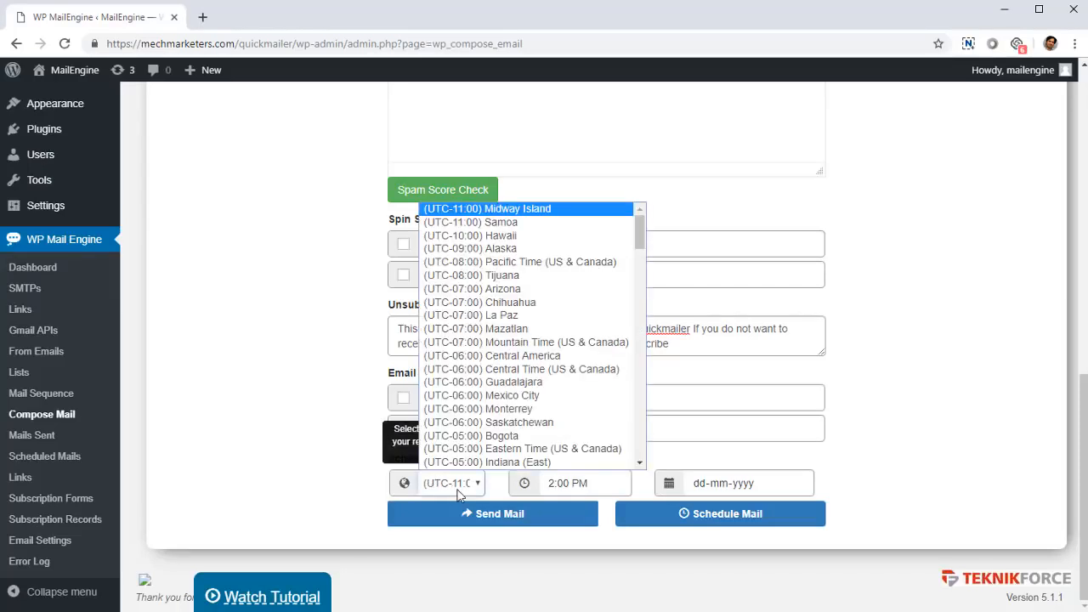
{"action": "left_click", "coordinate": [638, 487]}
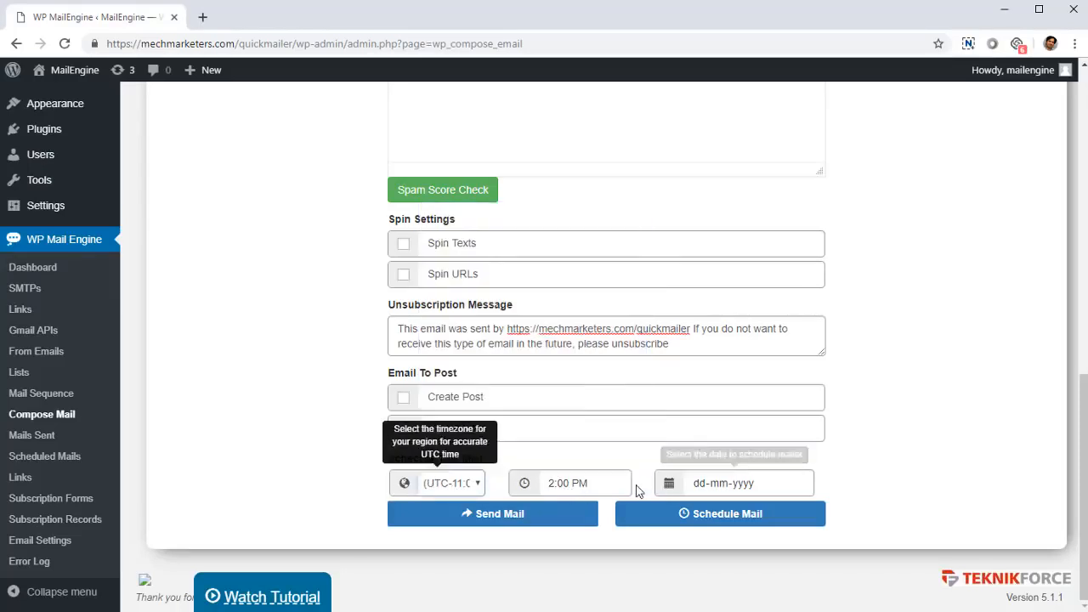
{"action": "left_click", "coordinate": [720, 485]}
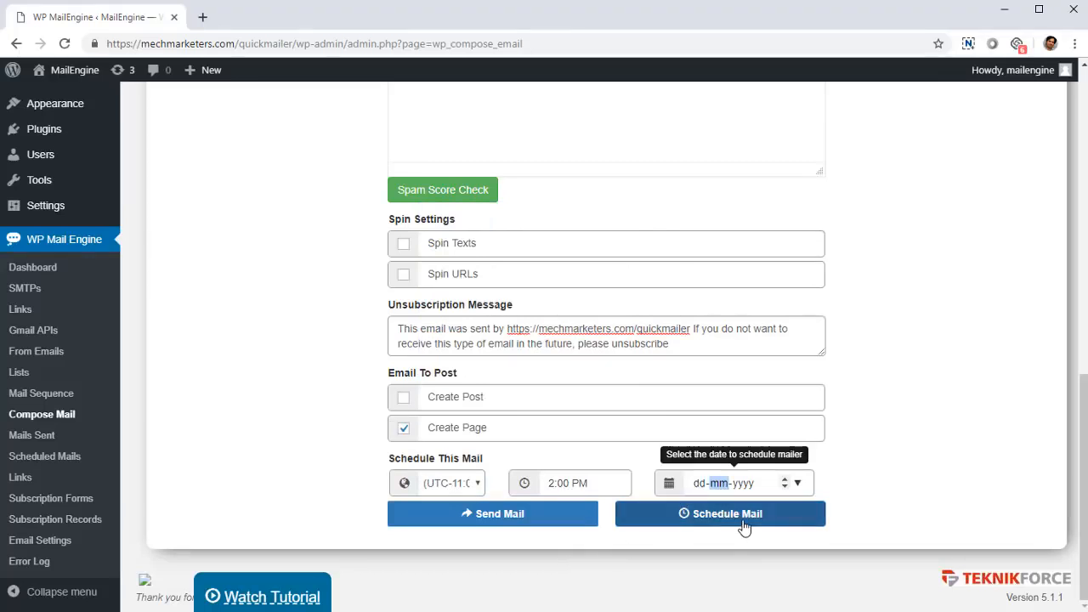
{"action": "scroll", "coordinate": [274, 379], "scroll_direction": "up", "scroll_amount": 6}
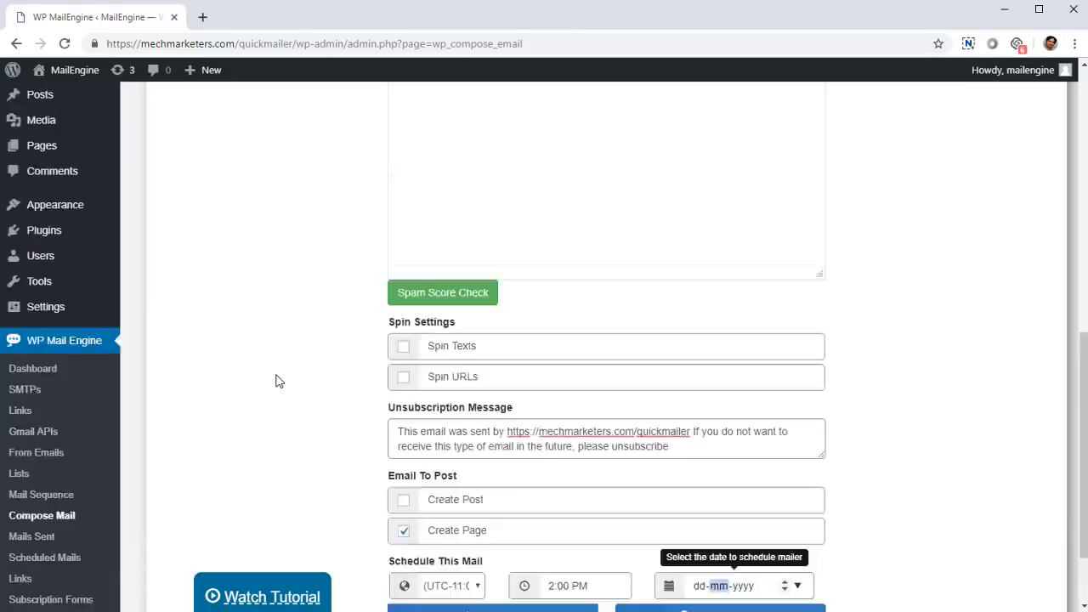
{"action": "scroll", "coordinate": [281, 388], "scroll_direction": "down", "scroll_amount": 6}
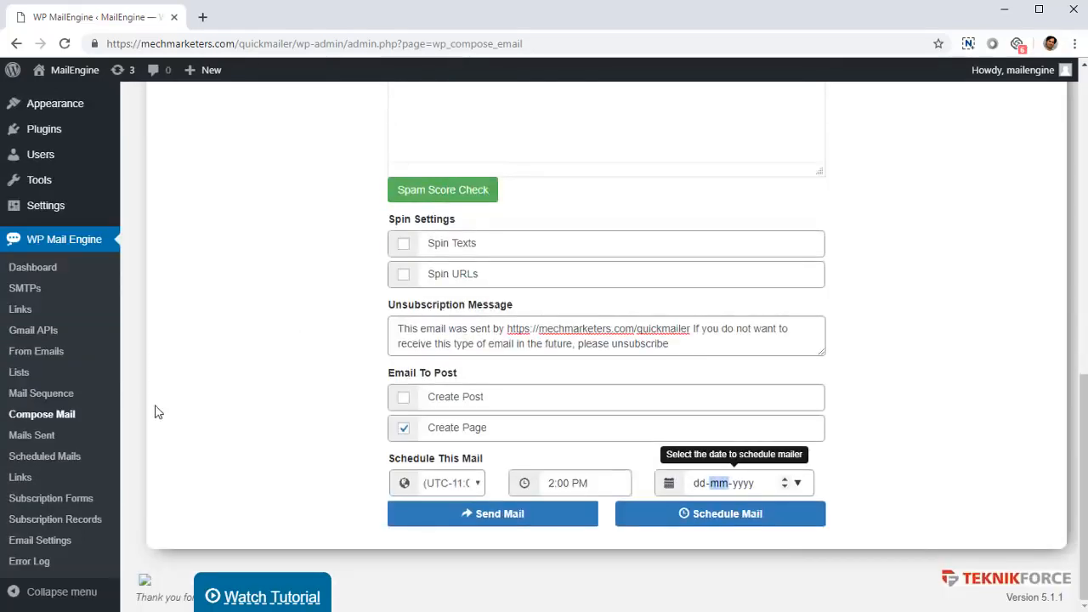
- Open the Mails Sent page and examine the opened, unopened, clicked and unsubscribed statistics of the sent emails
{"action": "left_click", "coordinate": [67, 434]}
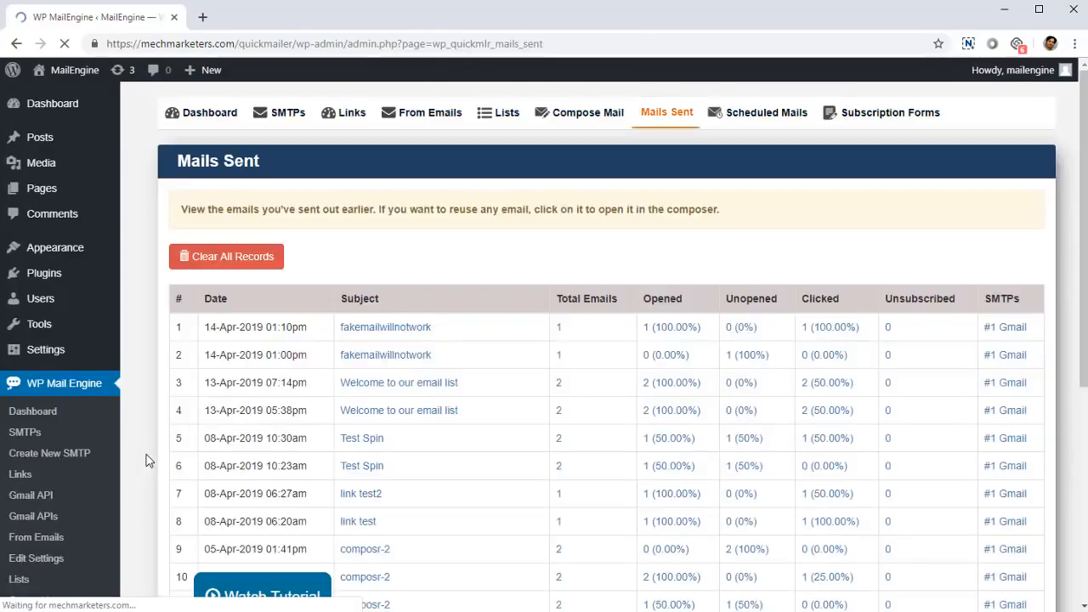
{"action": "scroll", "coordinate": [267, 417], "scroll_direction": "down", "scroll_amount": 4}
{"action": "scroll", "coordinate": [348, 395], "scroll_direction": "up", "scroll_amount": 5}
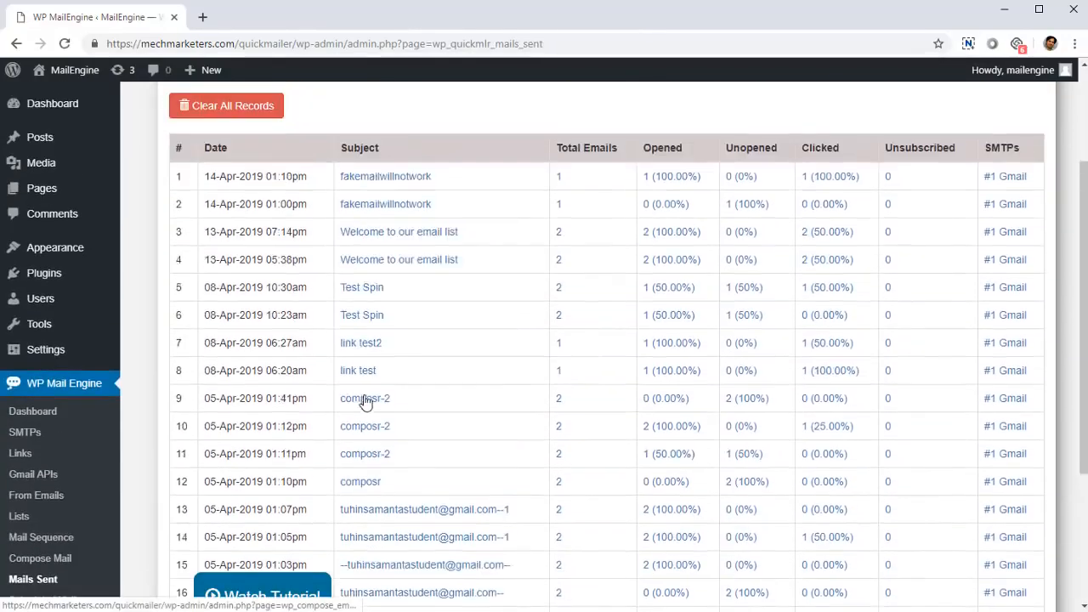
{"action": "scroll", "coordinate": [374, 403], "scroll_direction": "down", "scroll_amount": 5}
{"action": "scroll", "coordinate": [367, 408], "scroll_direction": "up", "scroll_amount": 3}
{"action": "scroll", "coordinate": [367, 408], "scroll_direction": "up", "scroll_amount": 3}
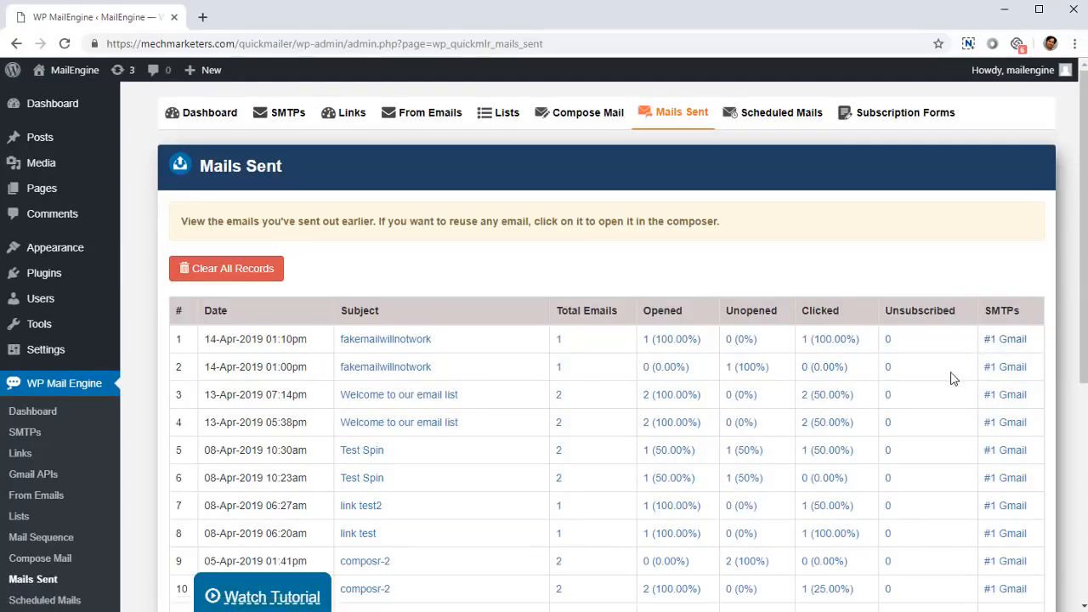
{"action": "scroll", "coordinate": [909, 412], "scroll_direction": "down", "scroll_amount": 5}
{"action": "scroll", "coordinate": [911, 414], "scroll_direction": "up", "scroll_amount": 5}
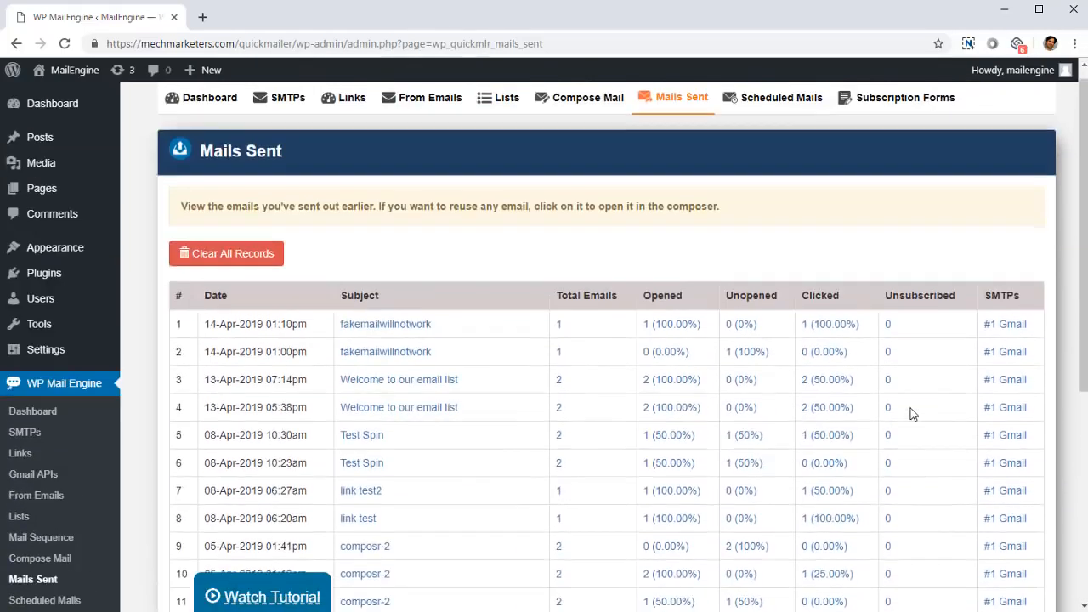
{"action": "scroll", "coordinate": [66, 465], "scroll_direction": "down", "scroll_amount": 3}
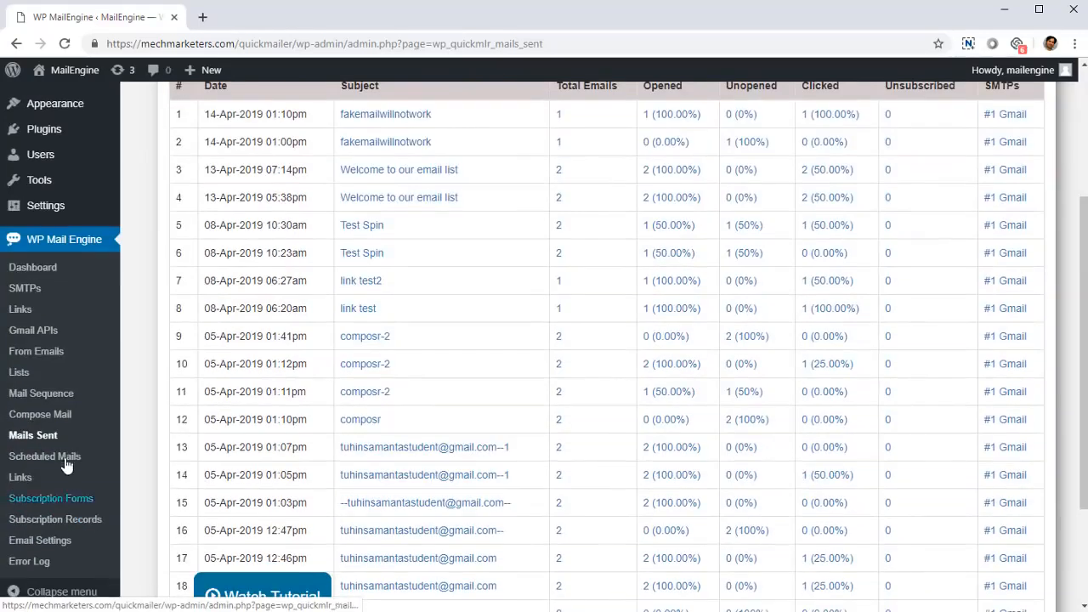
- Open the Scheduled Mails page and look over the list of scheduled emails
{"action": "left_click", "coordinate": [65, 457]}
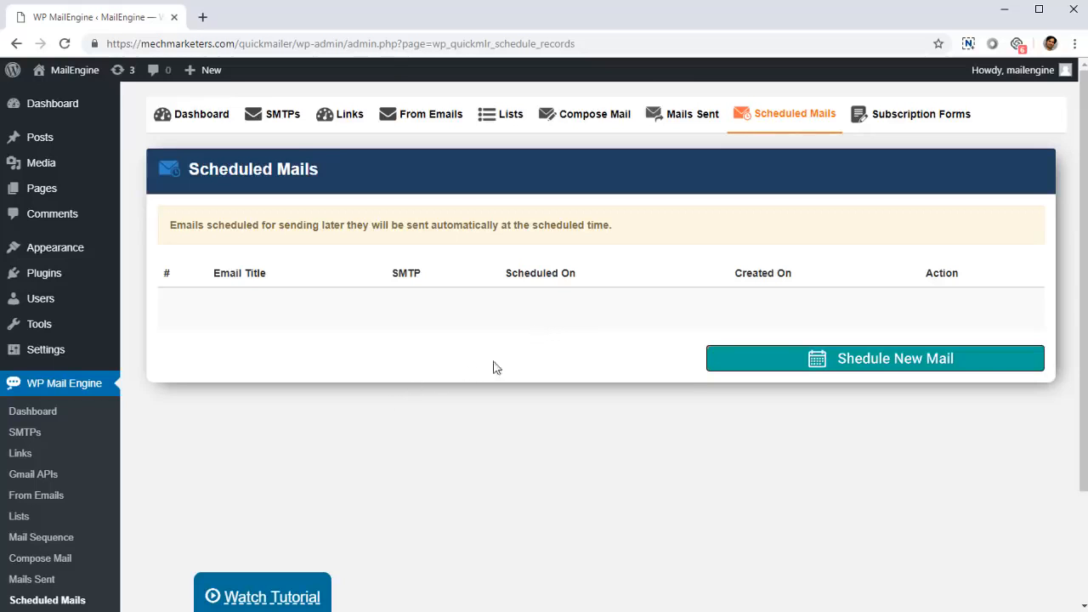
{"action": "scroll", "coordinate": [68, 488], "scroll_direction": "down", "scroll_amount": 3}
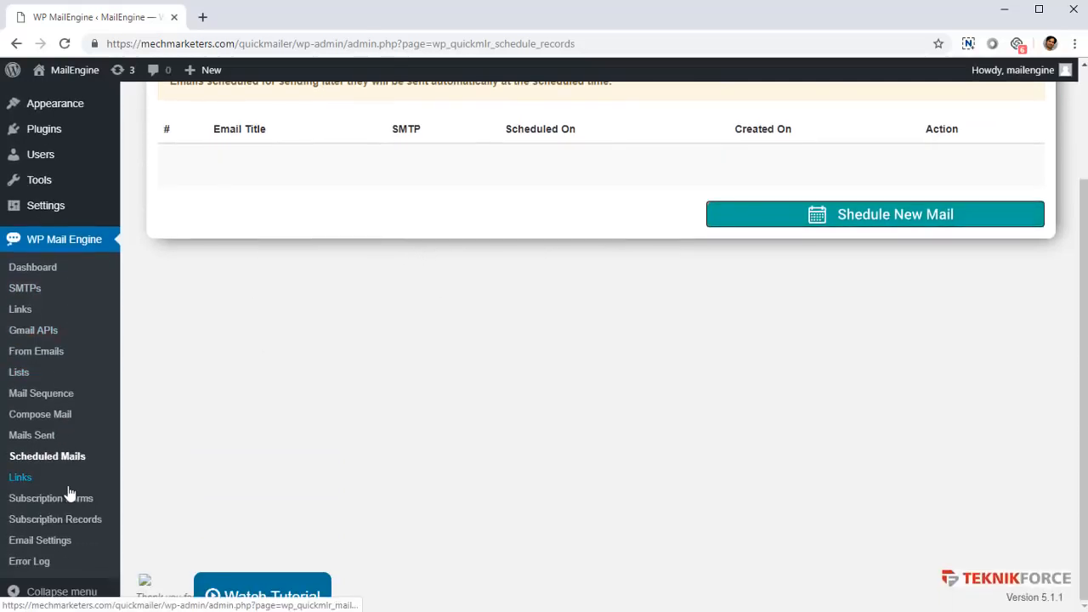
- Open the Link Visits page, look through the click records per email, and request the next page of records
{"action": "left_click", "coordinate": [38, 478]}
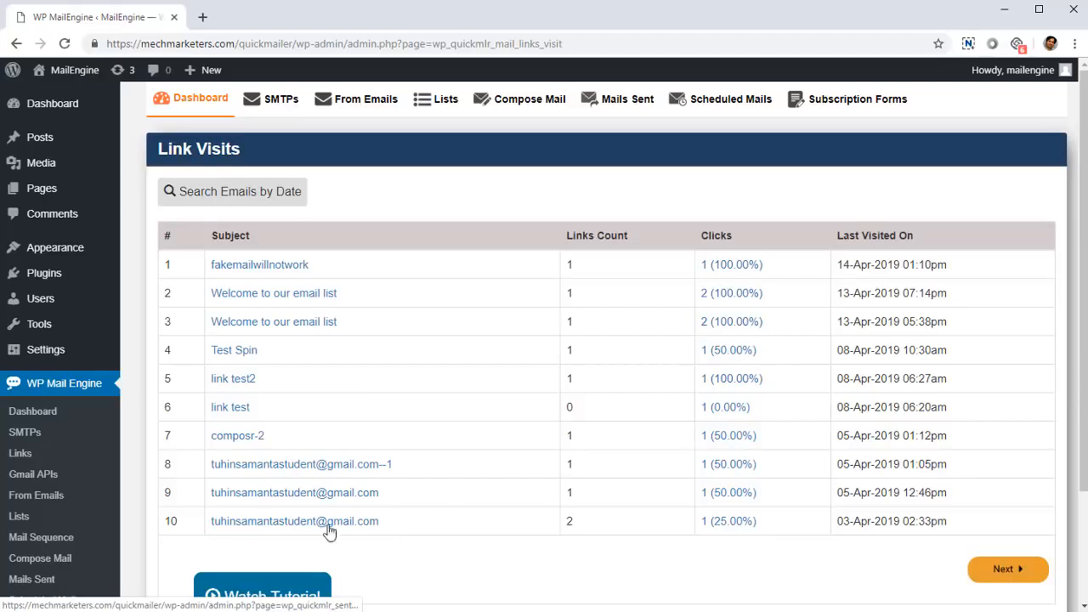
{"action": "scroll", "coordinate": [365, 530], "scroll_direction": "down", "scroll_amount": 2}
{"action": "left_click", "coordinate": [1008, 425]}
{"action": "scroll", "coordinate": [505, 450], "scroll_direction": "up", "scroll_amount": 3}
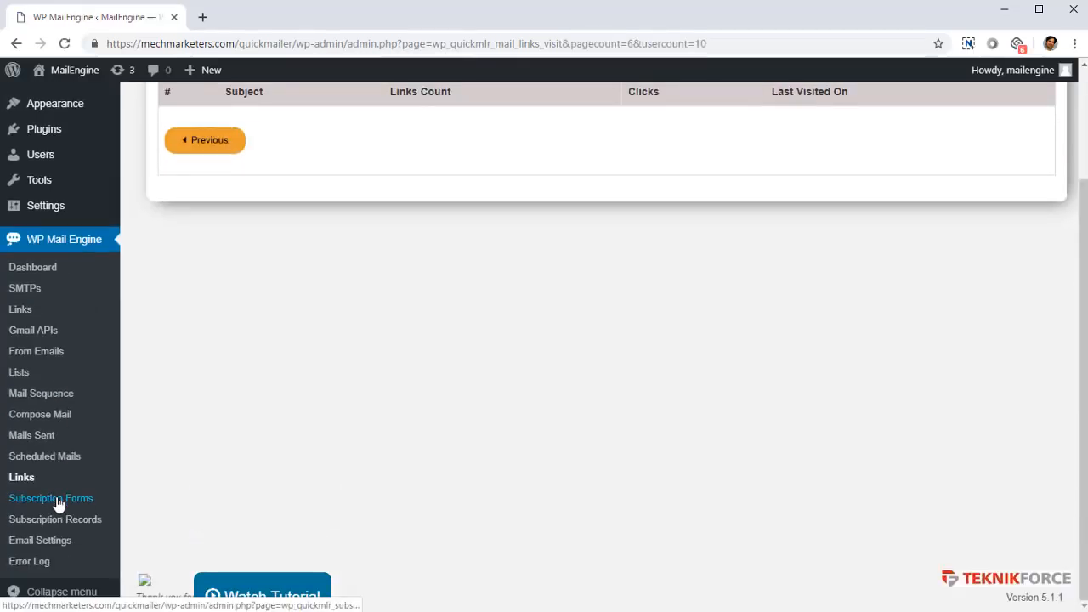
- Open the Subscription Forms page to view the existing forms and their shortcodes
{"action": "left_click", "coordinate": [56, 503]}
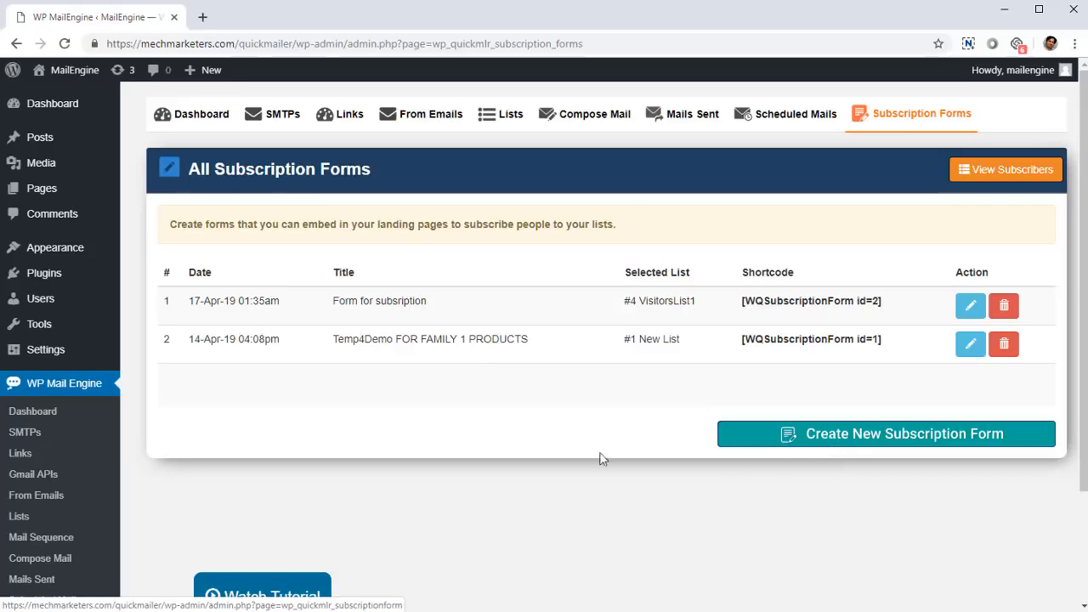
- Open the "Form for subsription" form for editing and review its title, description, placeholder, button and display settings
{"action": "scroll", "coordinate": [182, 476], "scroll_direction": "down", "scroll_amount": 1}
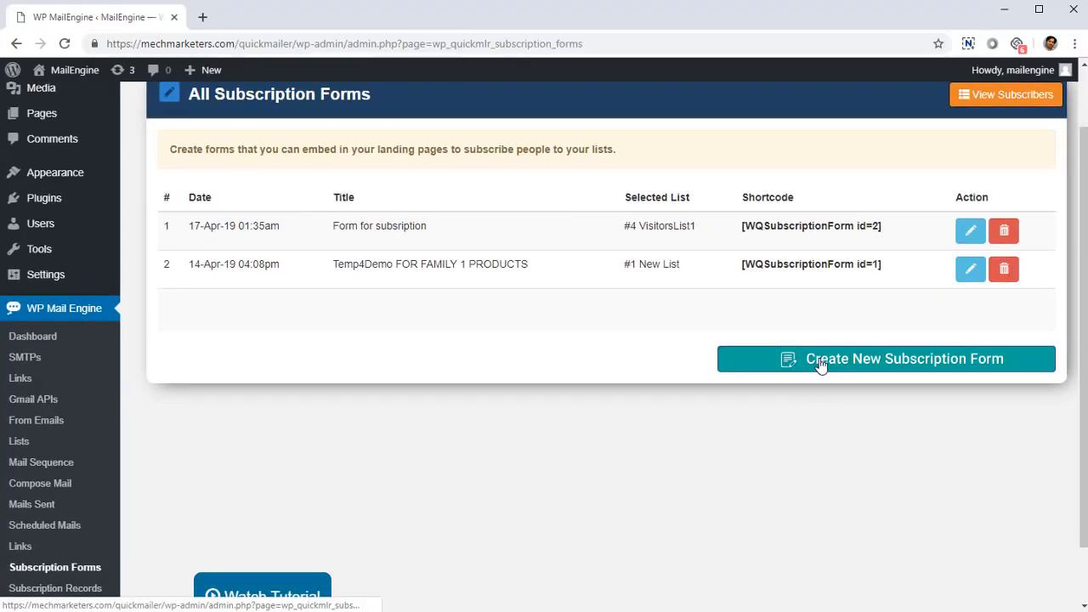
{"action": "scroll", "coordinate": [898, 320], "scroll_direction": "up", "scroll_amount": 1}
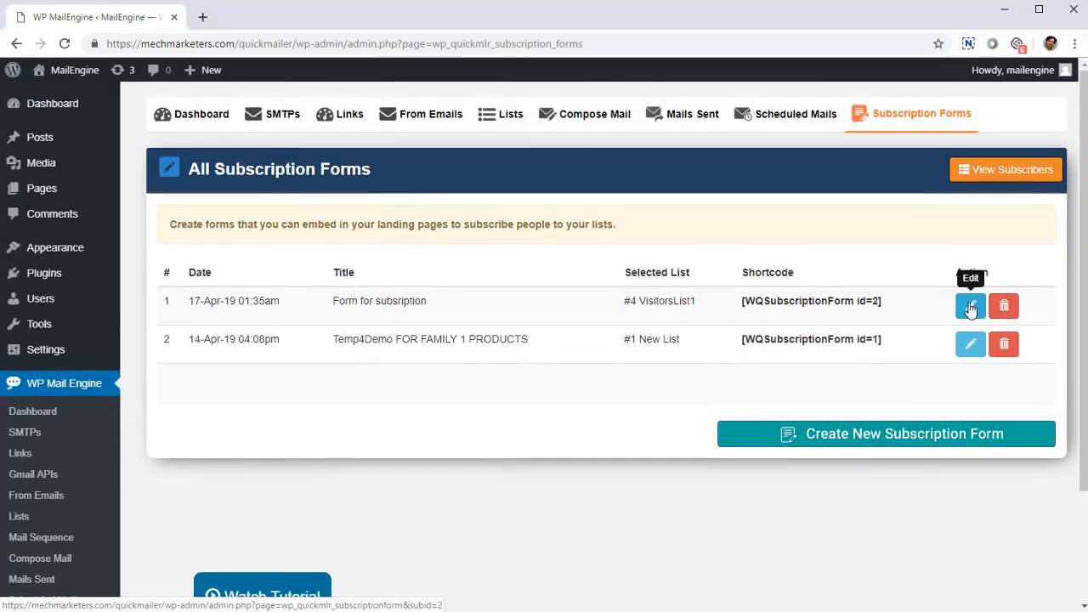
{"action": "left_click", "coordinate": [969, 308]}
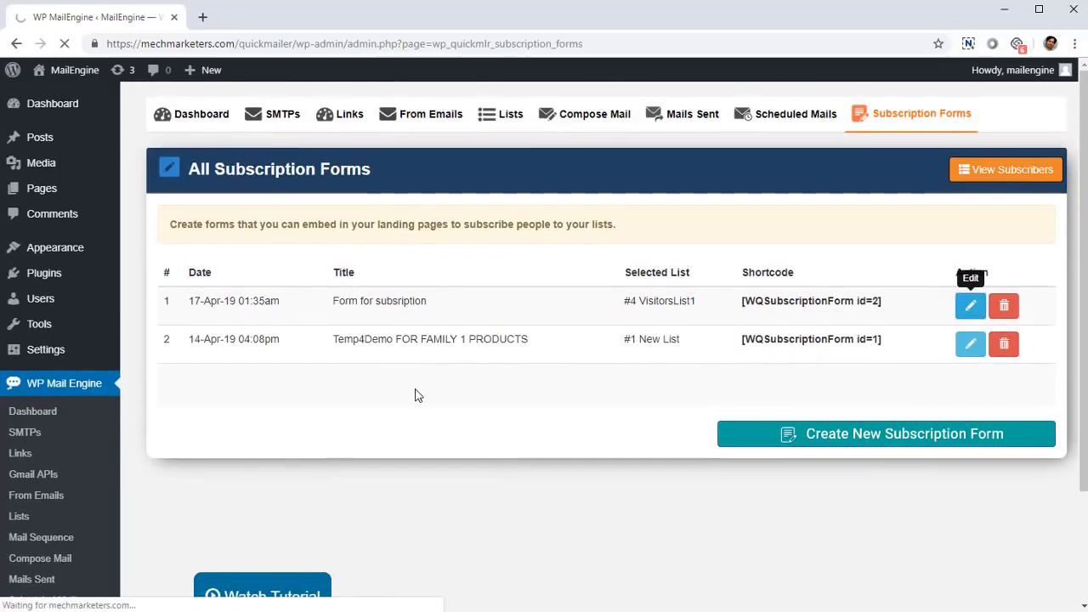
{"action": "scroll", "coordinate": [426, 397], "scroll_direction": "down", "scroll_amount": 1}
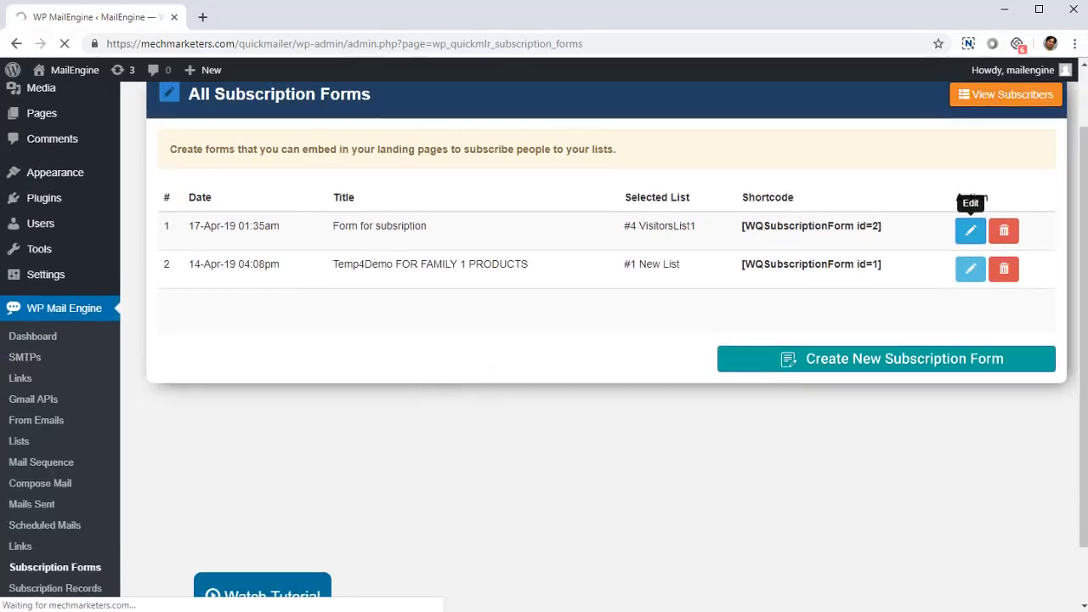
{"action": "scroll", "coordinate": [263, 255], "scroll_direction": "down", "scroll_amount": 3}
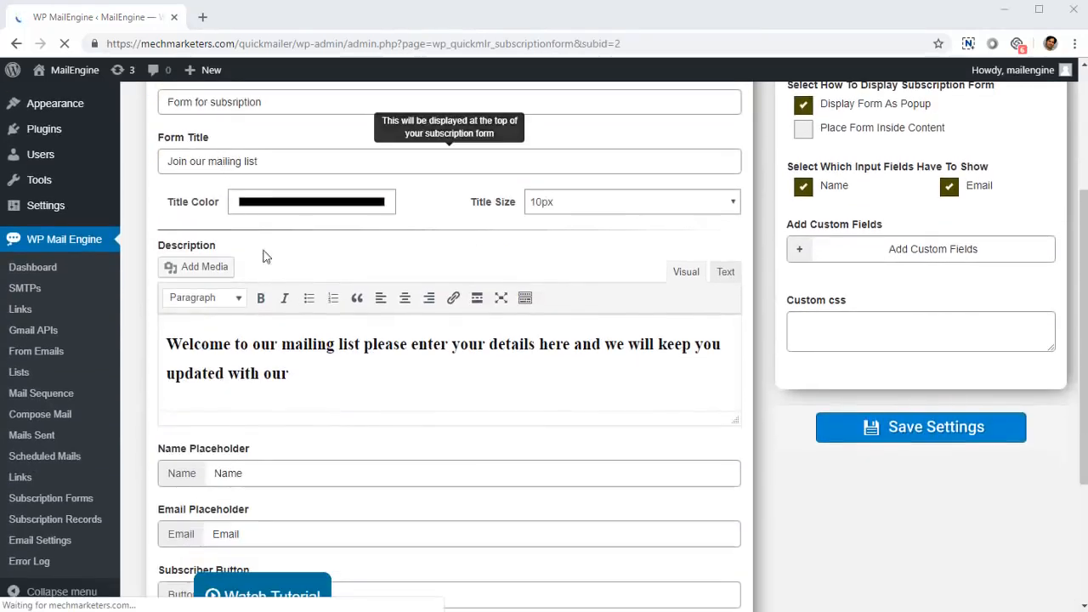
{"action": "scroll", "coordinate": [255, 381], "scroll_direction": "down", "scroll_amount": 1}
{"action": "left_click", "coordinate": [204, 267]}
{"action": "scroll", "coordinate": [286, 442], "scroll_direction": "down", "scroll_amount": 2}
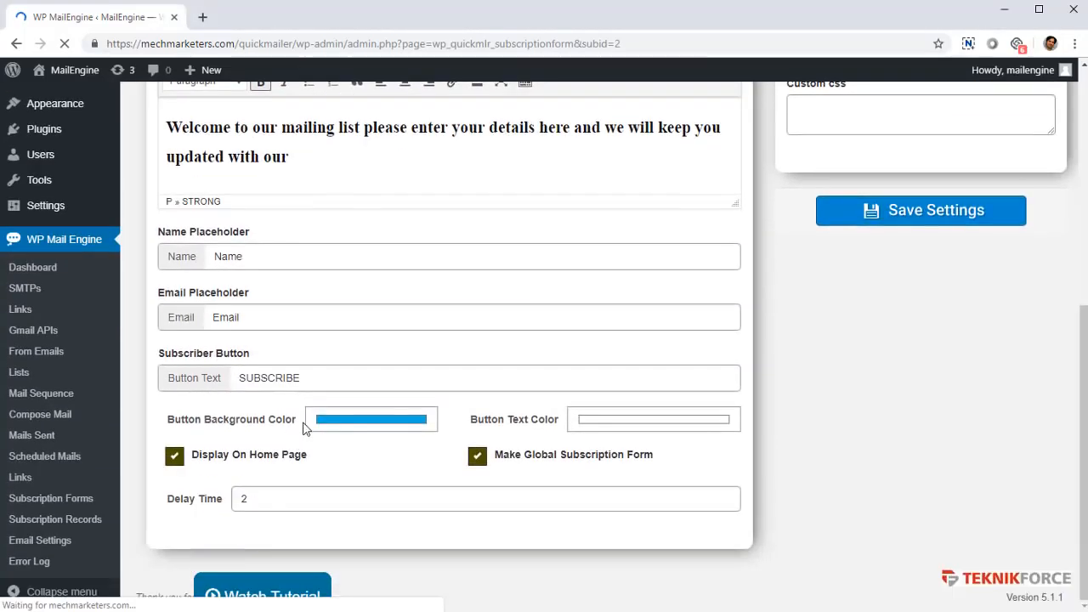
{"action": "scroll", "coordinate": [595, 339], "scroll_direction": "up", "scroll_amount": 5}
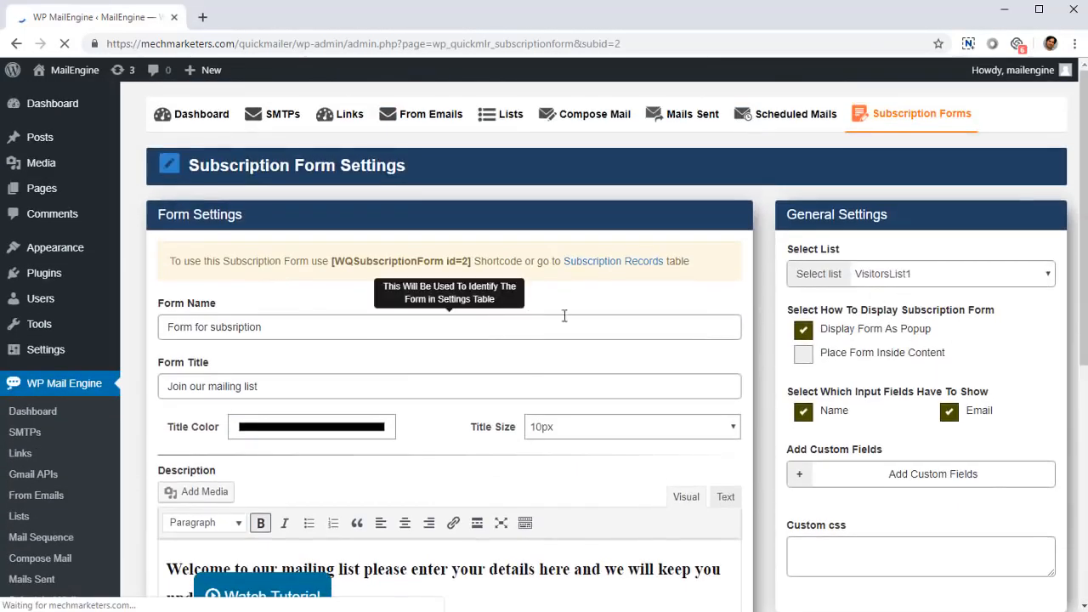
{"action": "scroll", "coordinate": [926, 510], "scroll_direction": "down", "scroll_amount": 3}
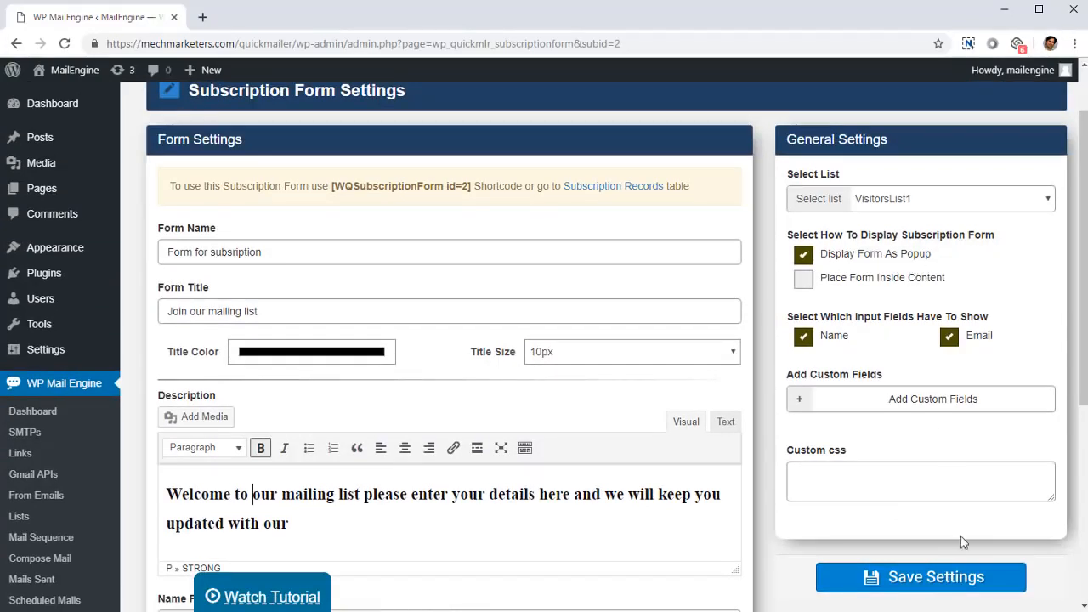
- Open the Subscription Records page to view the subscriber details
{"action": "scroll", "coordinate": [963, 542], "scroll_direction": "down", "scroll_amount": 3}
{"action": "left_click", "coordinate": [89, 521]}
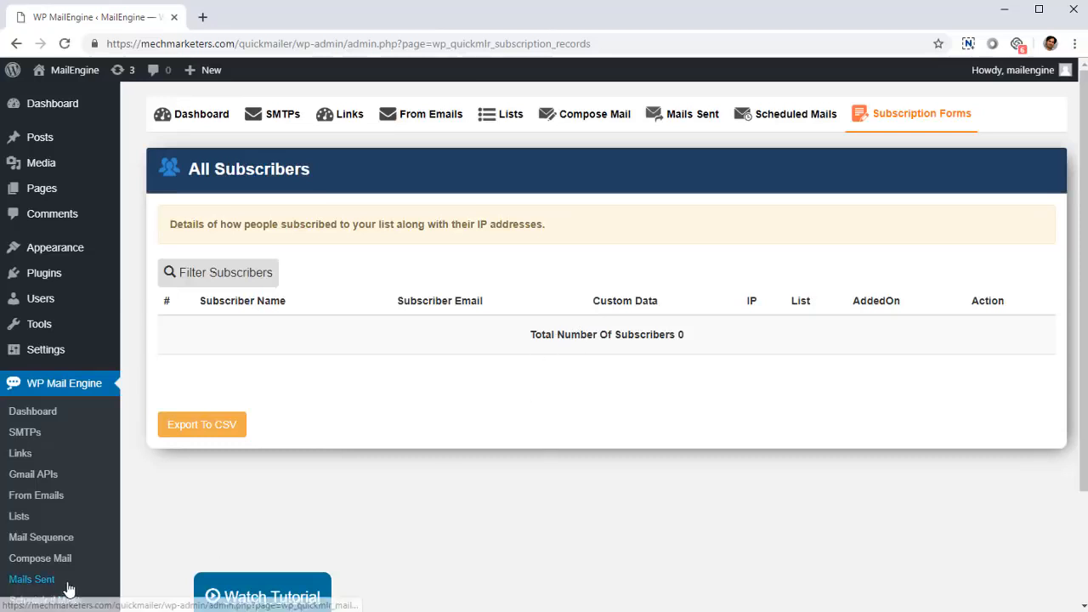
- Open the Email Settings page and examine the maximum emails per delay, delay time and scheduled emails per minute settings
{"action": "scroll", "coordinate": [59, 552], "scroll_direction": "down", "scroll_amount": 3}
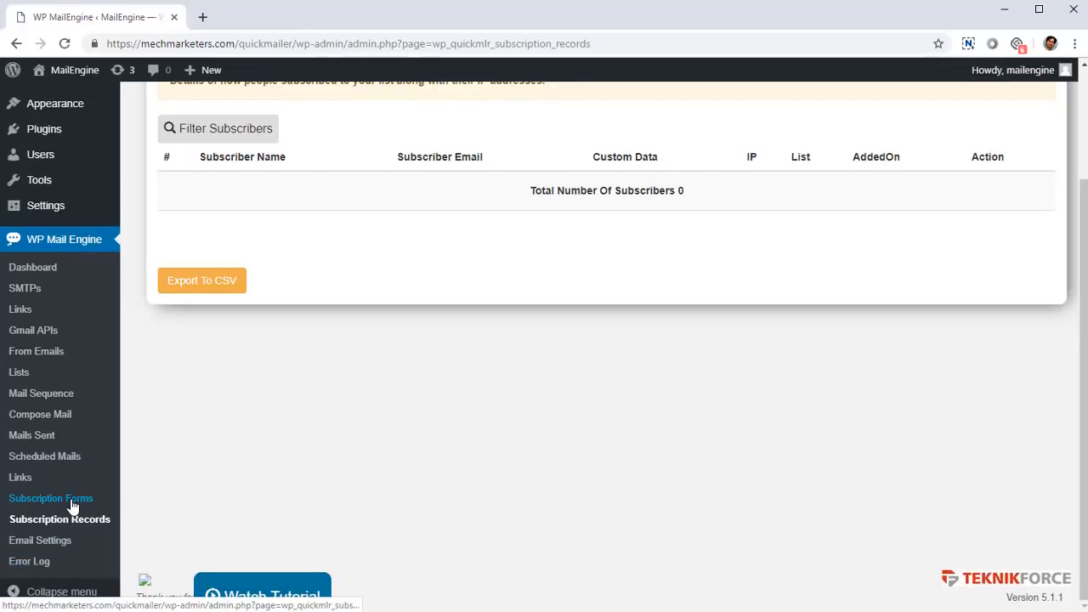
{"action": "left_click", "coordinate": [57, 548]}
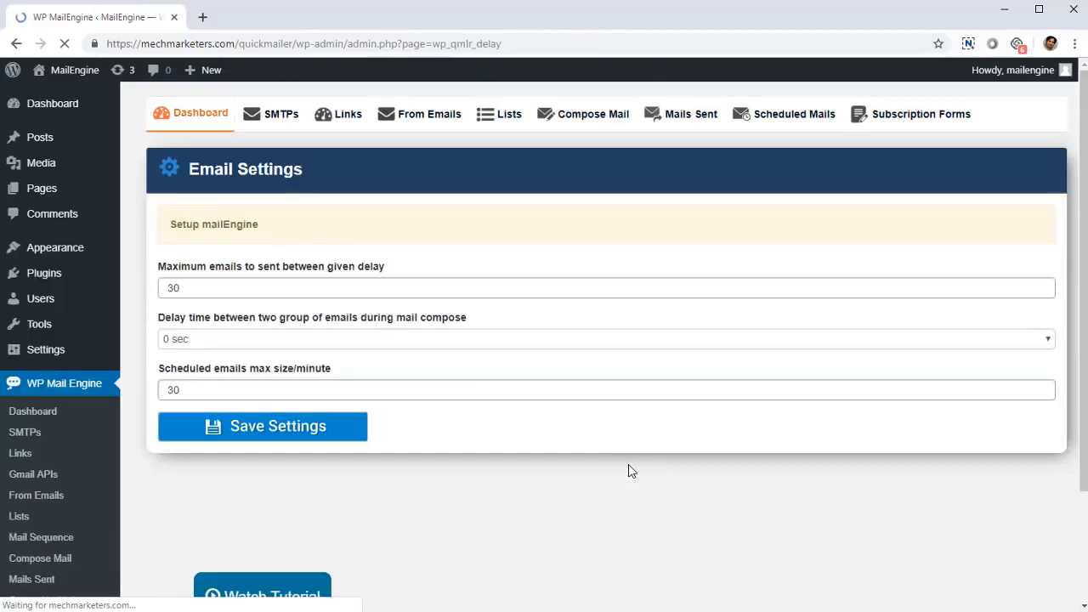
{"action": "scroll", "coordinate": [383, 396], "scroll_direction": "down", "scroll_amount": 1}
{"action": "left_click", "coordinate": [227, 217]}
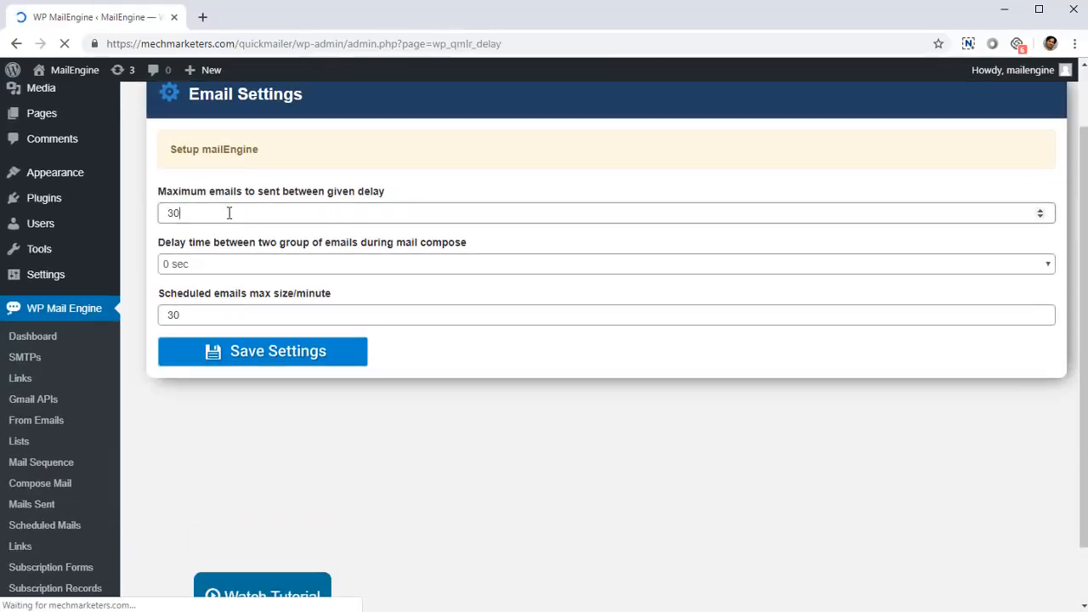
{"action": "left_click", "coordinate": [235, 314]}
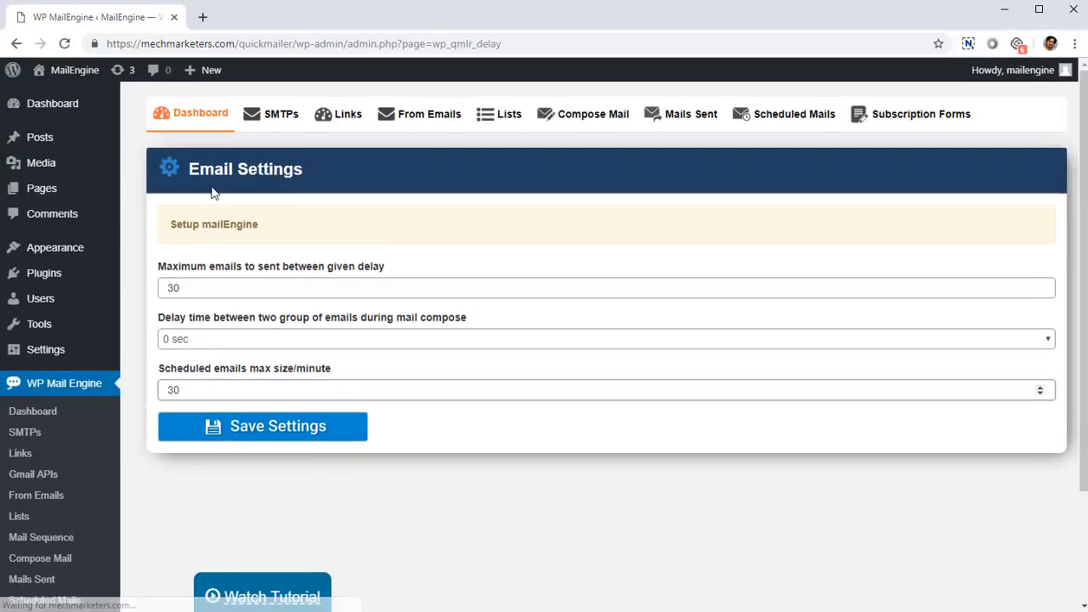
- Open the Error Log page from the Email Settings page
{"action": "scroll", "coordinate": [196, 468], "scroll_direction": "down", "scroll_amount": 2}
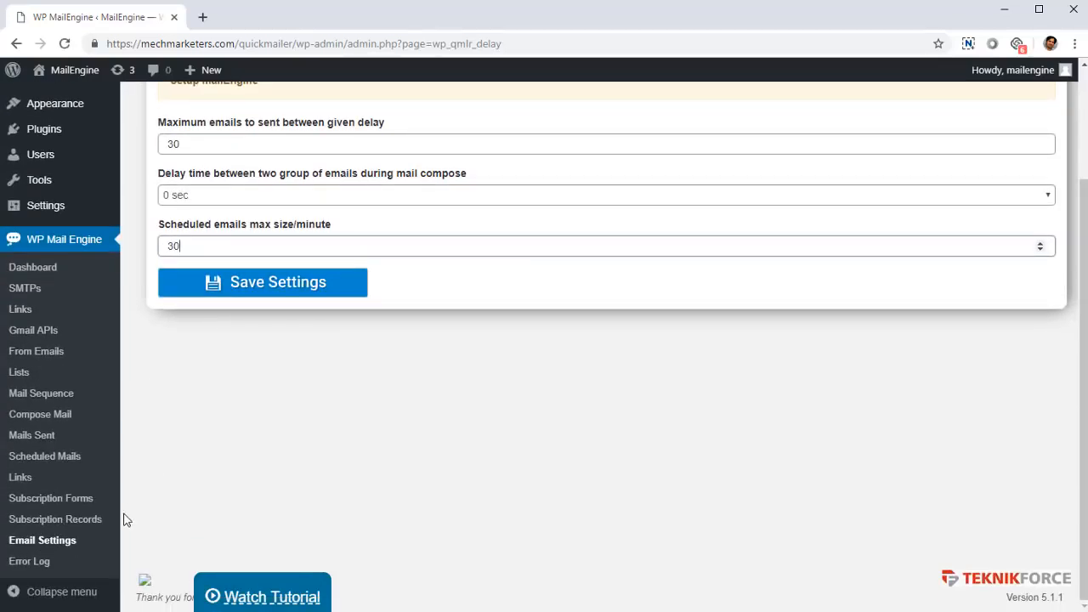
{"action": "left_click", "coordinate": [18, 564]}
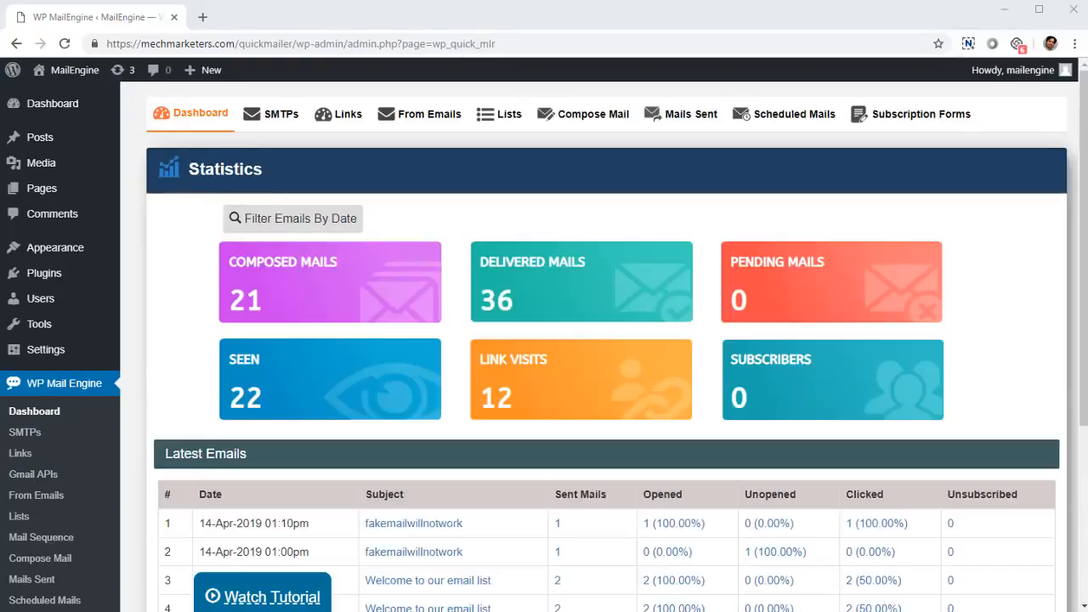
{"action": "scroll", "coordinate": [789, 323], "scroll_direction": "down", "scroll_amount": 3}
{"action": "scroll", "coordinate": [790, 364], "scroll_direction": "up", "scroll_amount": 3}
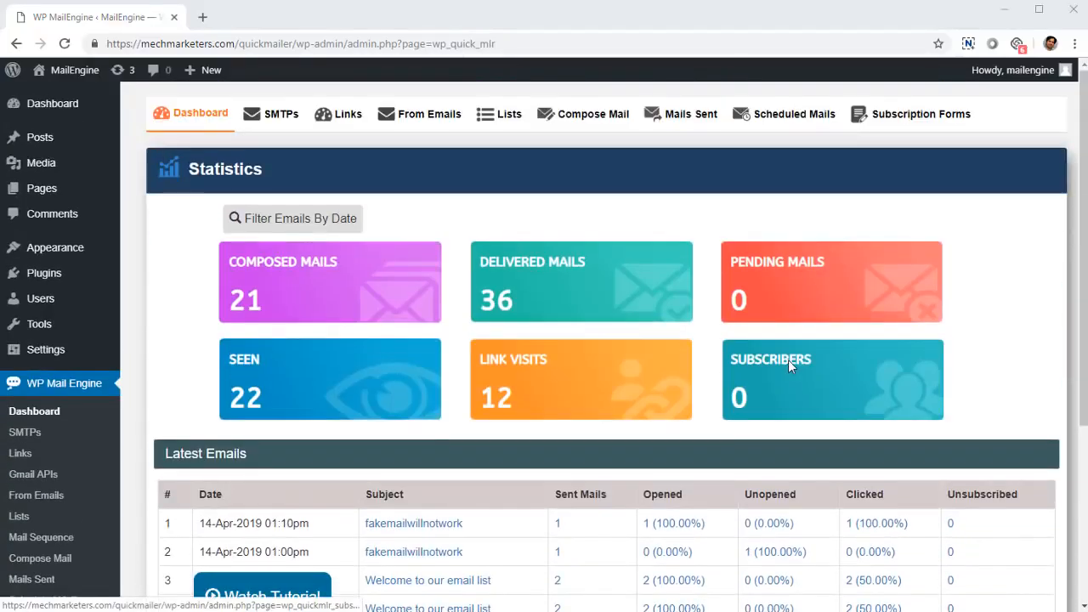